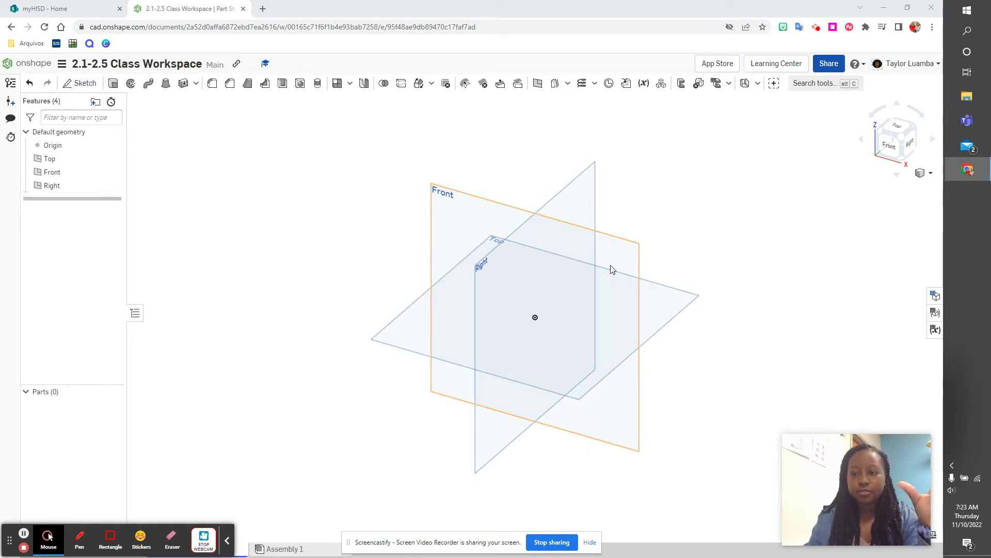
Start a new sketch on the Top plane and view it normal.
click(87, 86)
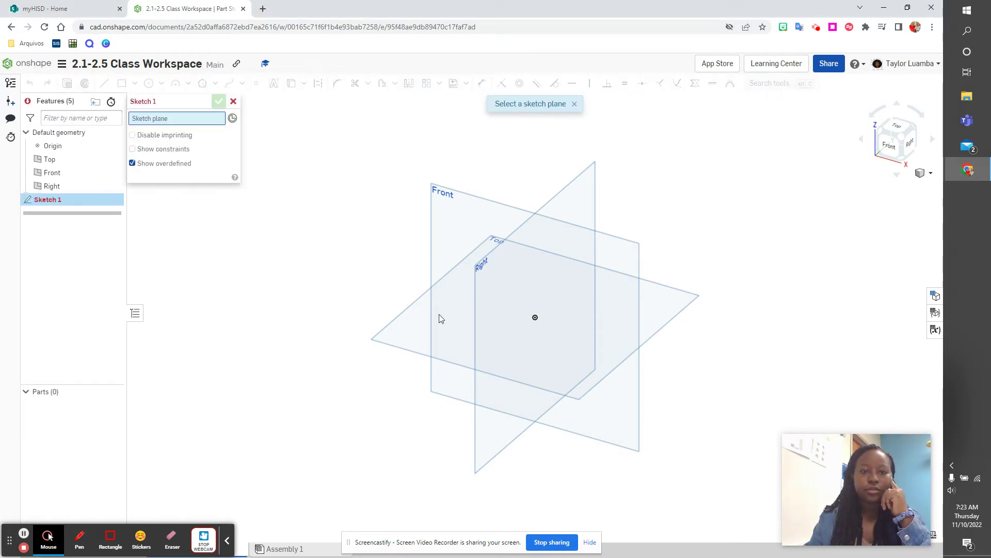
click(410, 342)
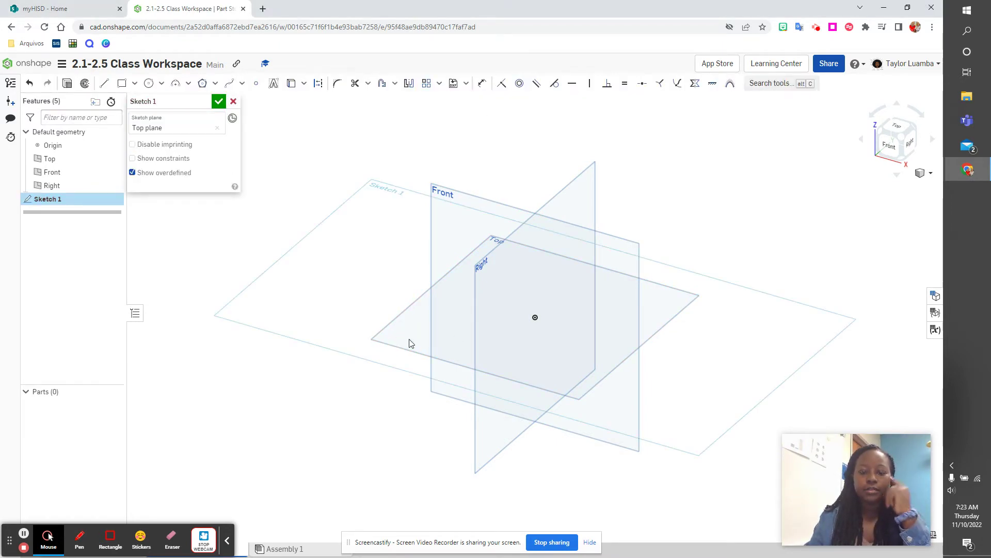
key(n)
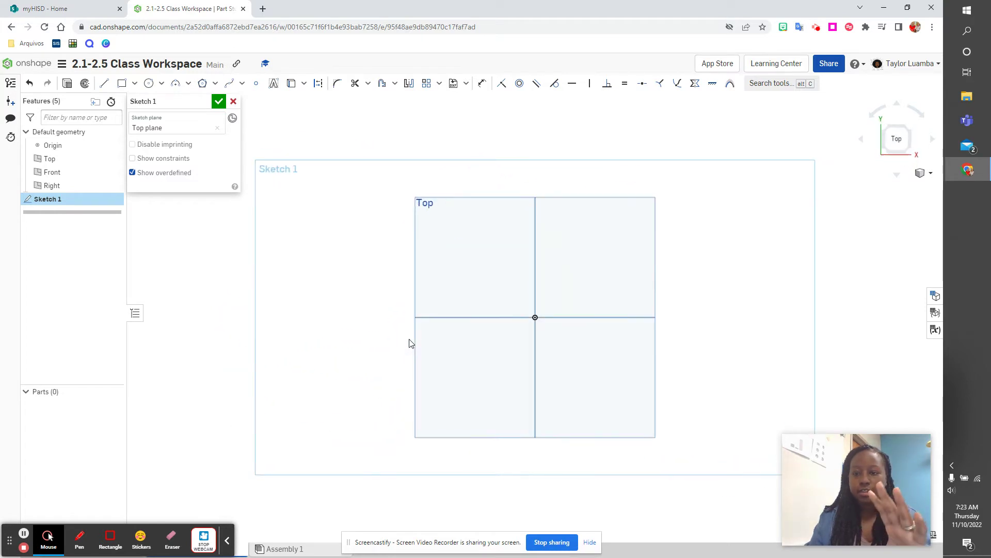
Draw a centre-point rectangle from the origin, about 8.281 by 3.354.
click(135, 84)
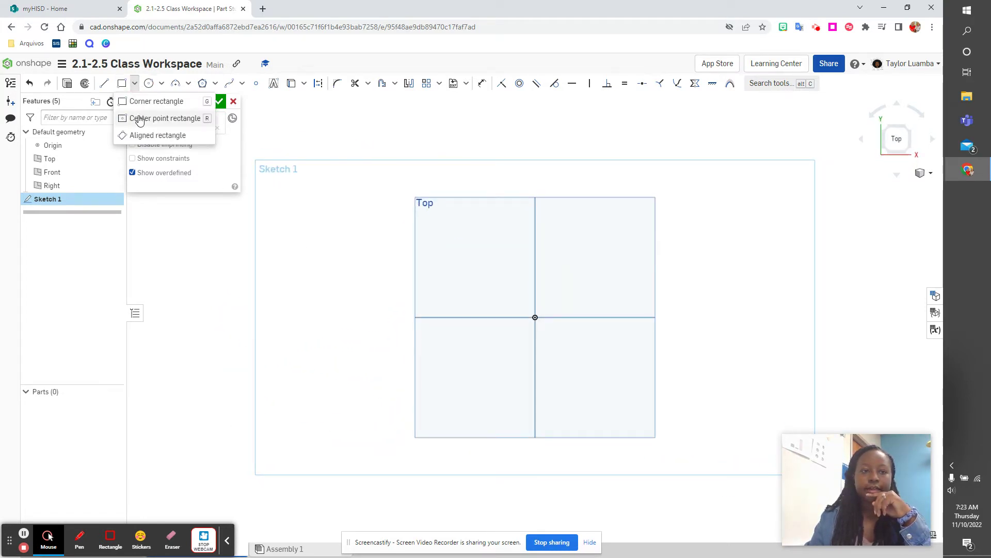
click(140, 118)
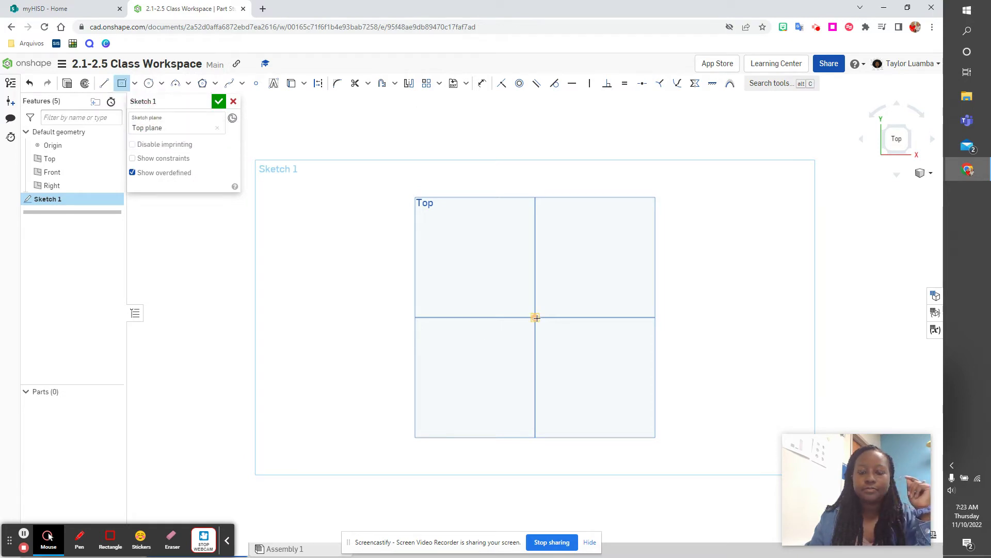
click(535, 317)
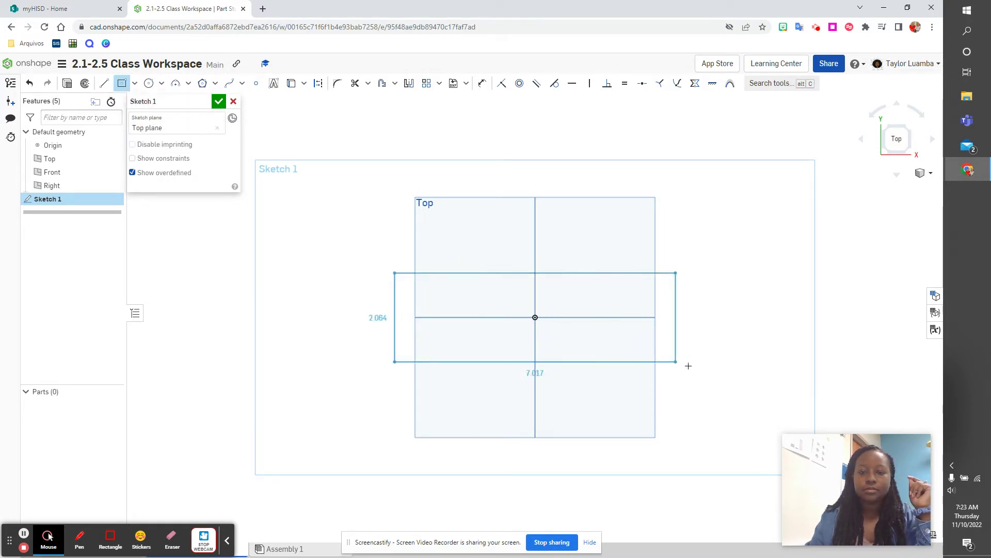
click(701, 385)
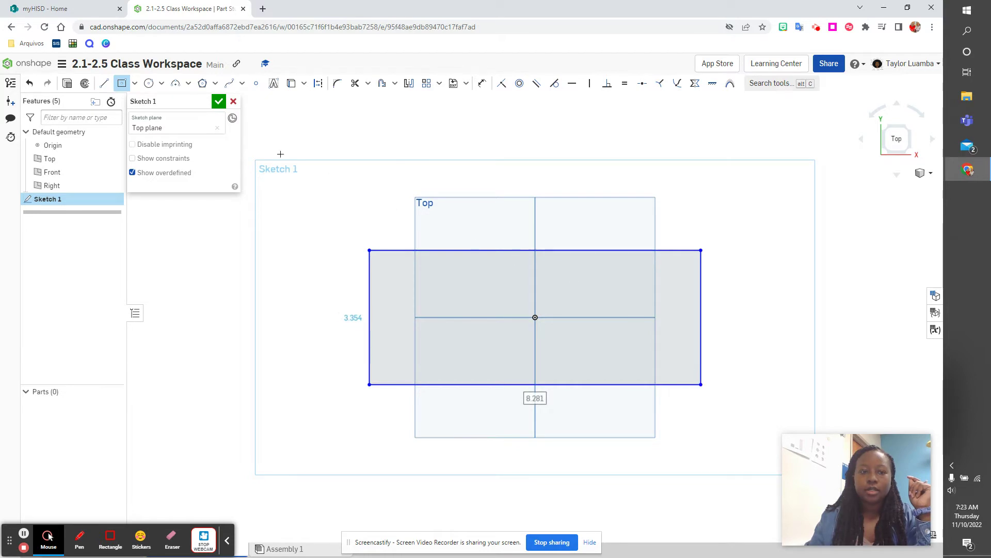
Add two 3.354-diameter circles centred on the rectangle's short-edge midpoints, sized to its corners.
click(148, 85)
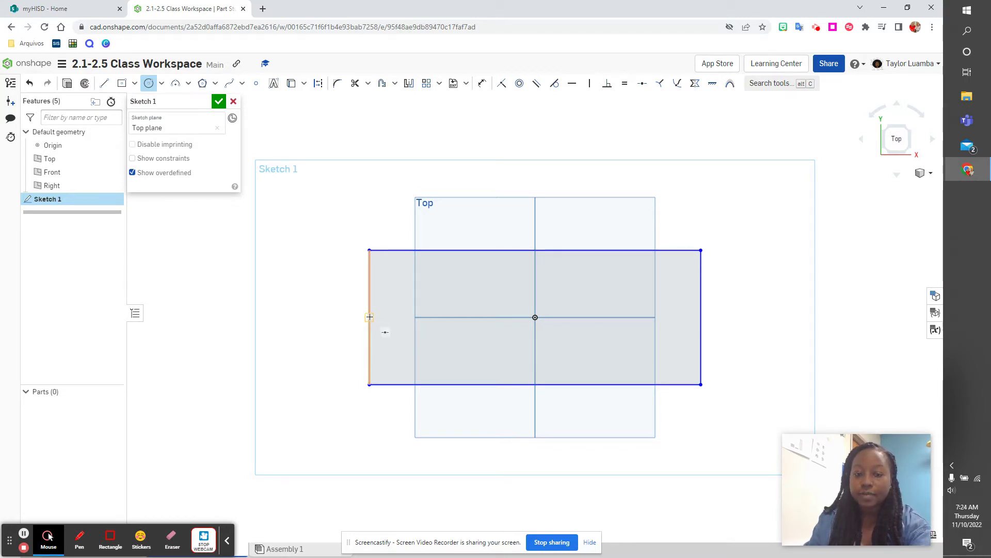
click(370, 317)
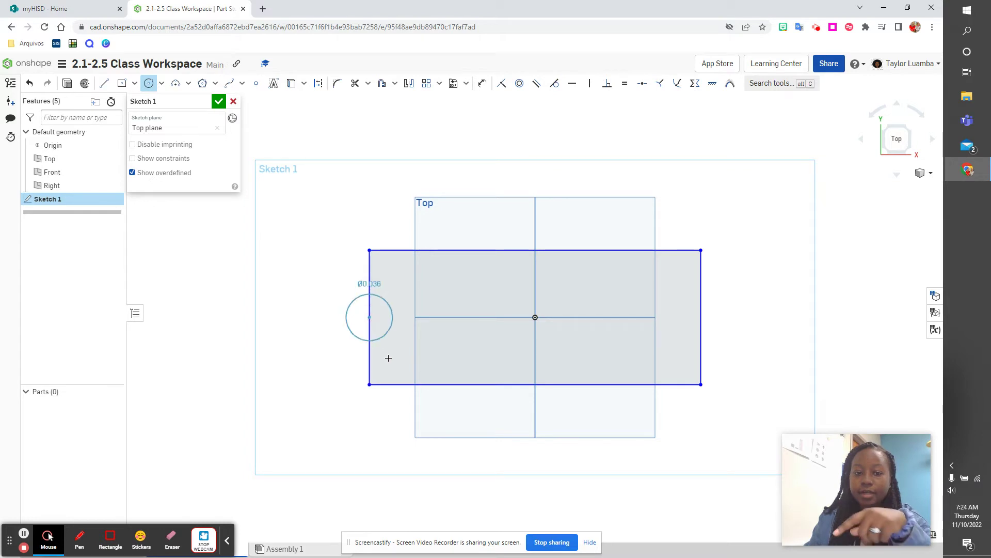
click(370, 384)
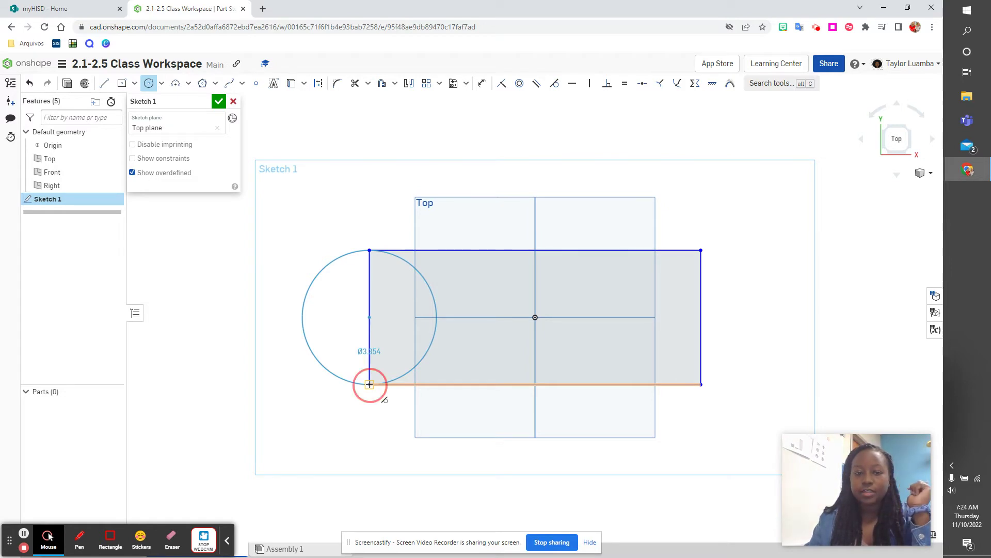
click(701, 318)
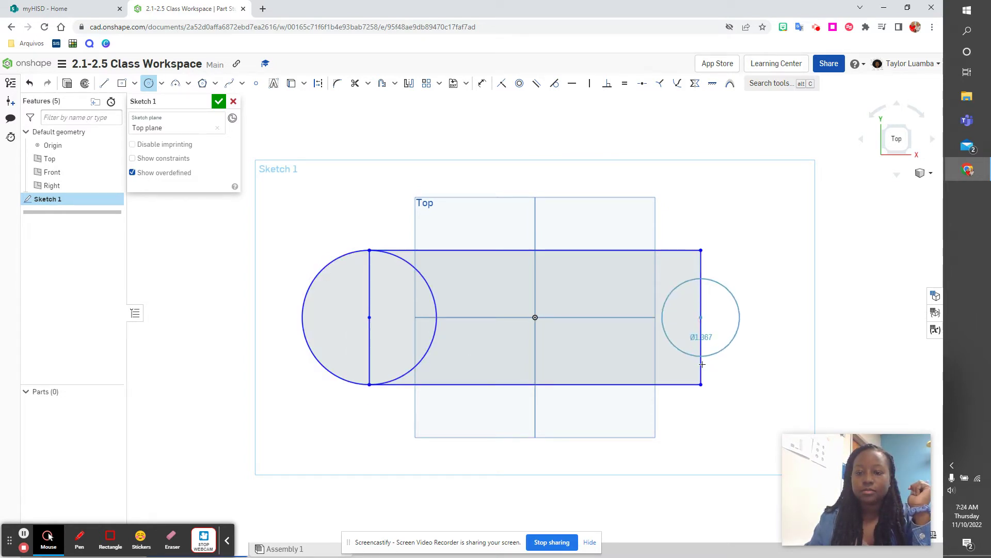
click(701, 385)
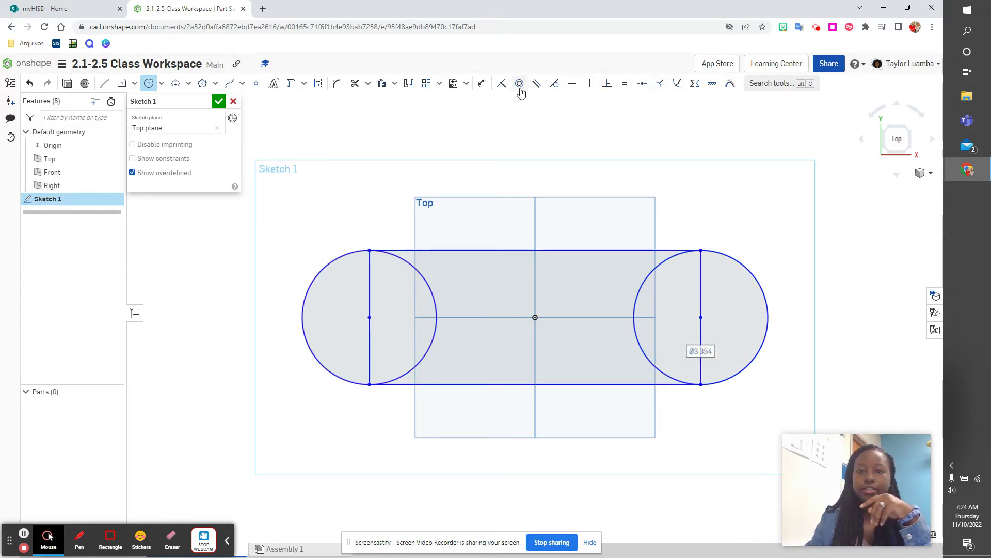
Dimension the rectangle's right vertical edge to a height of 9.
click(481, 83)
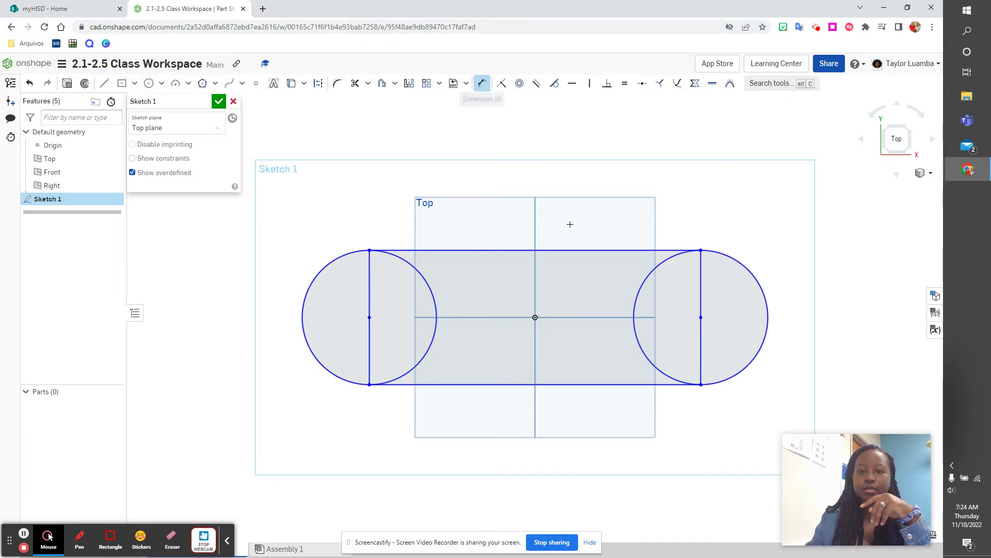
click(701, 281)
click(794, 292)
text(9)
key(Return)
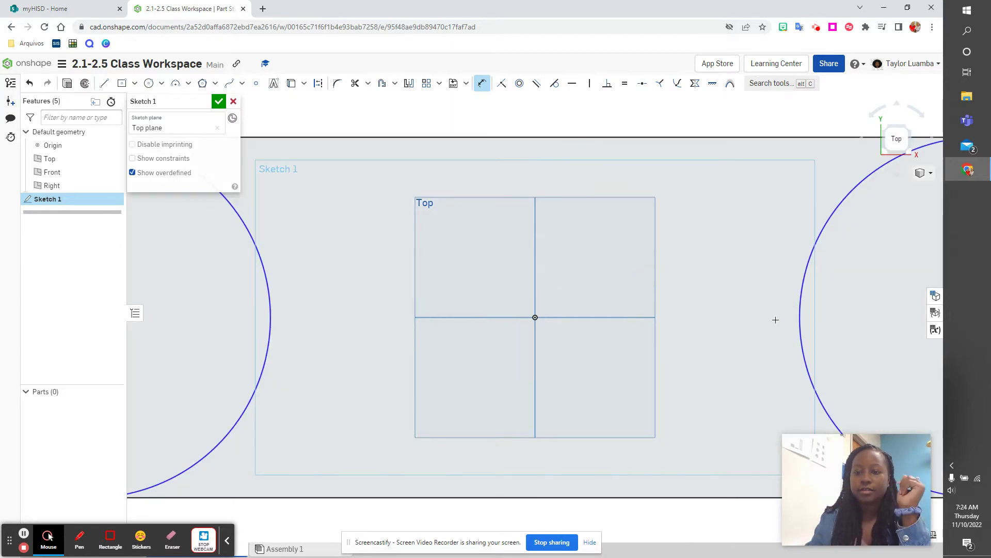
Dimension the overall length across both end circles to 31.
scroll(649, 307, down, 1)
scroll(649, 306, down, 3)
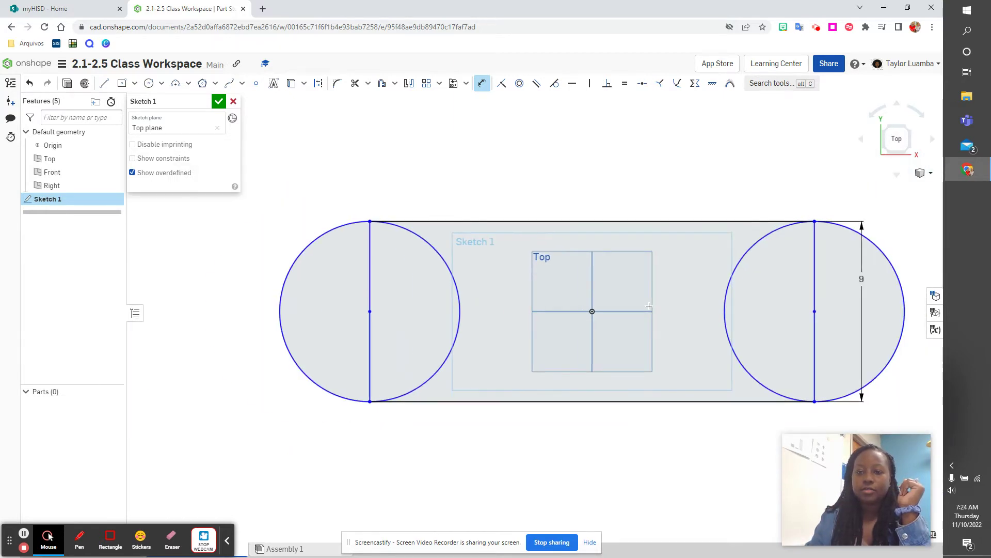
middle_drag(658, 309, 598, 310)
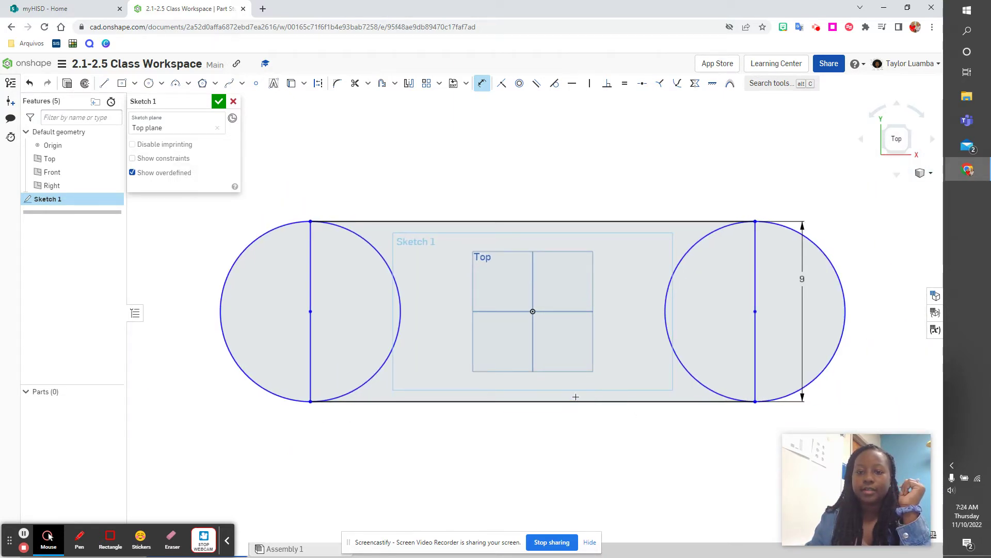
click(221, 308)
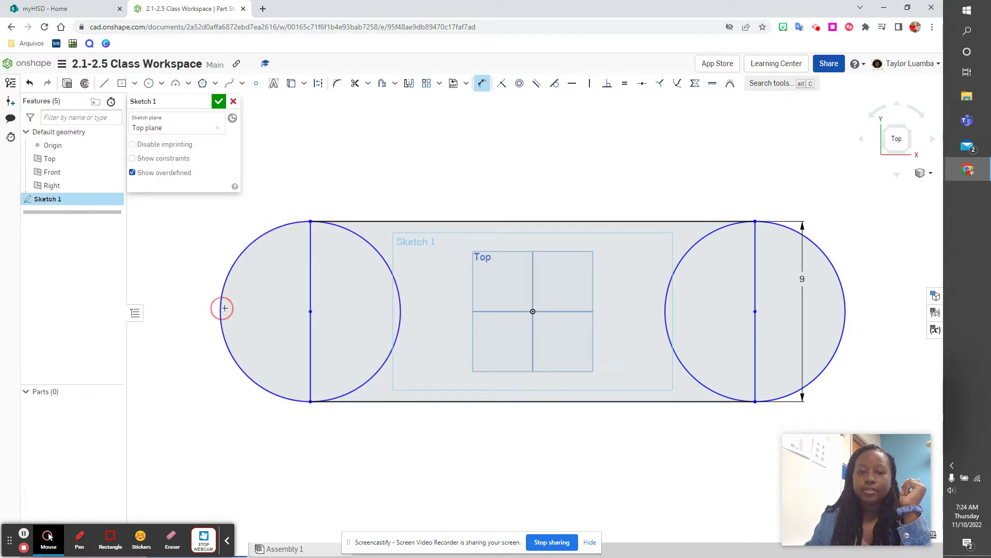
click(847, 310)
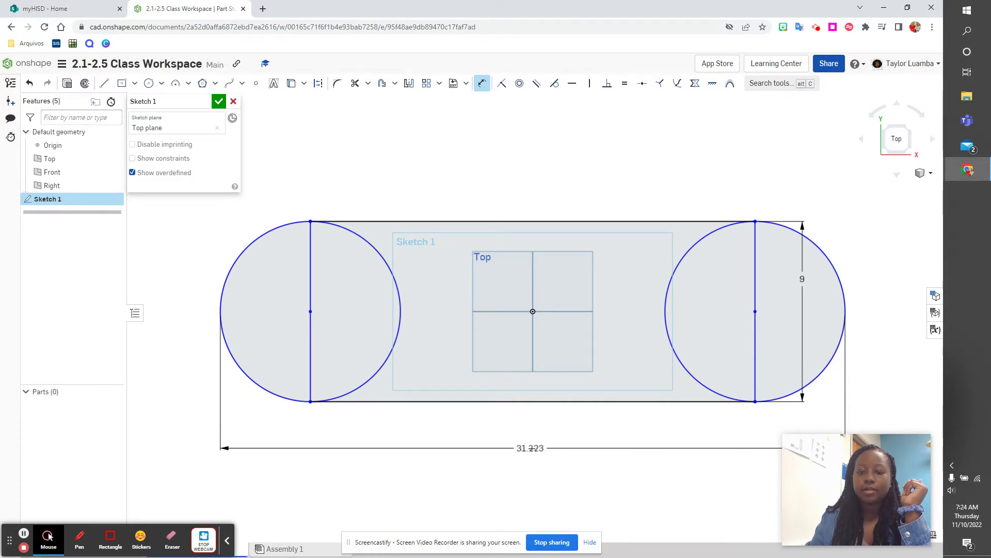
click(541, 448)
text(31)
key(Return)
scroll(582, 395, down, 2)
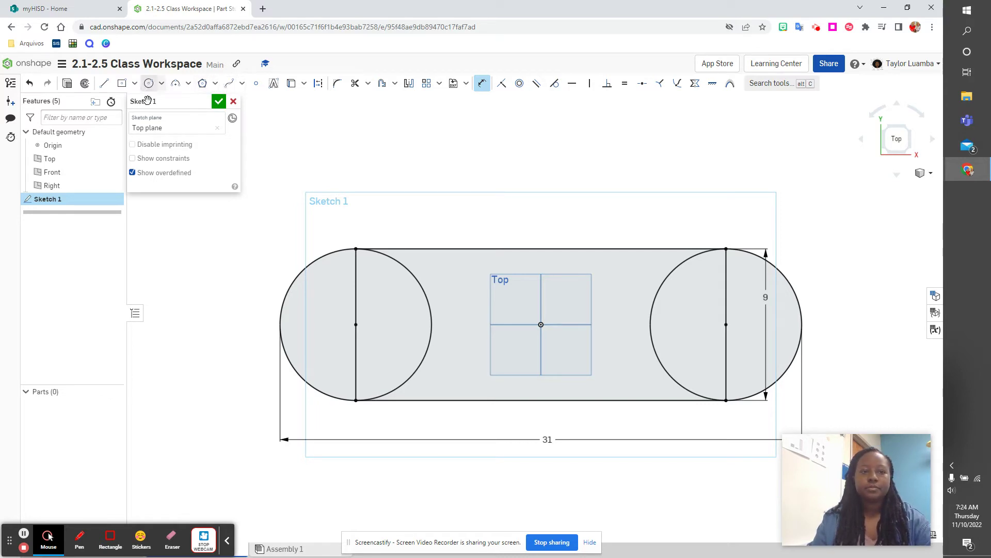
Close Sketch 1 and extrude it 10 mm into solid Part 1.
click(218, 101)
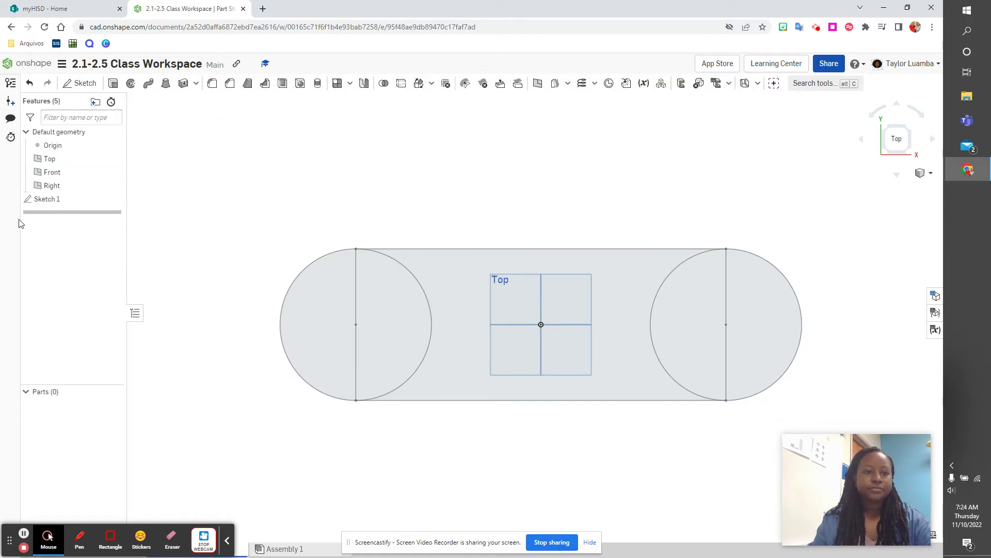
click(73, 200)
click(113, 85)
click(219, 184)
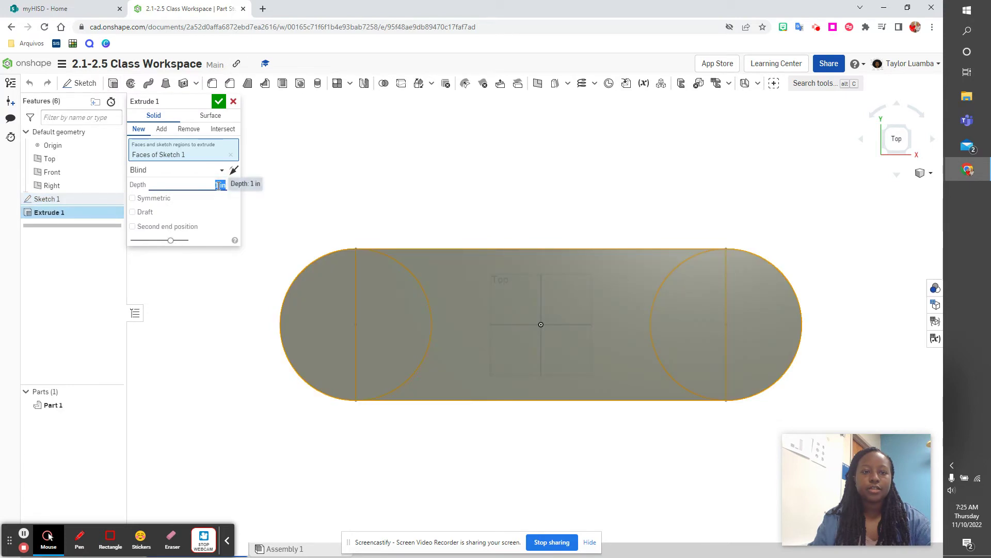
text(10 mm)
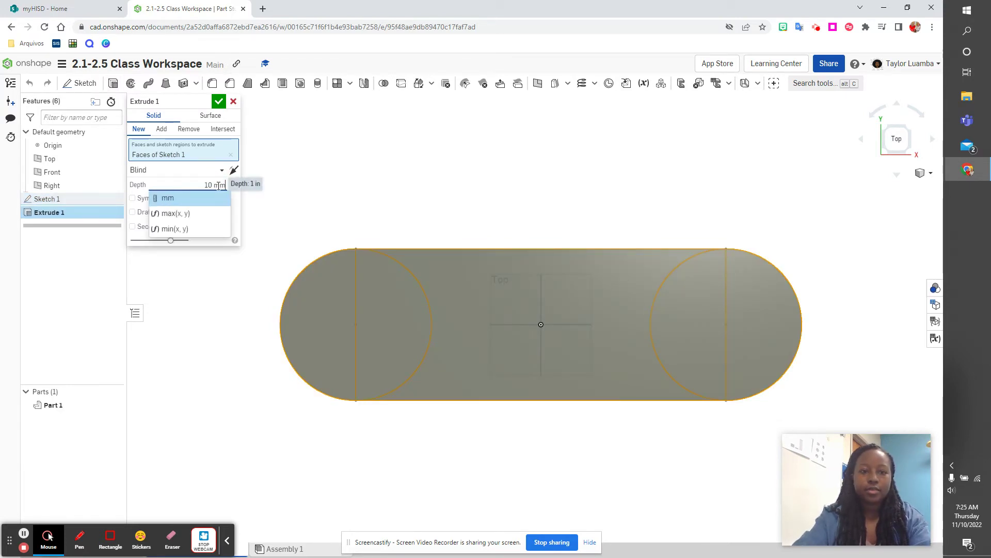
click(214, 198)
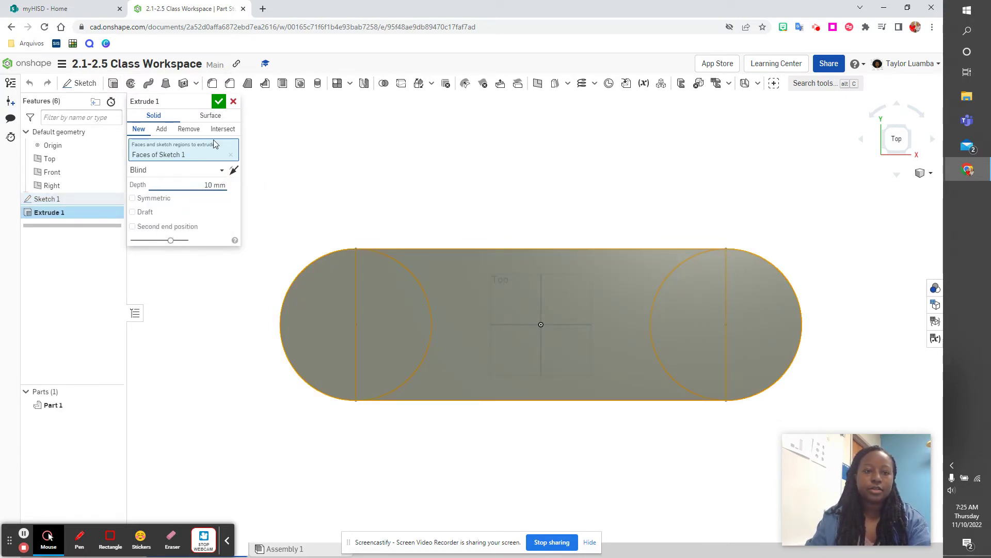
click(218, 101)
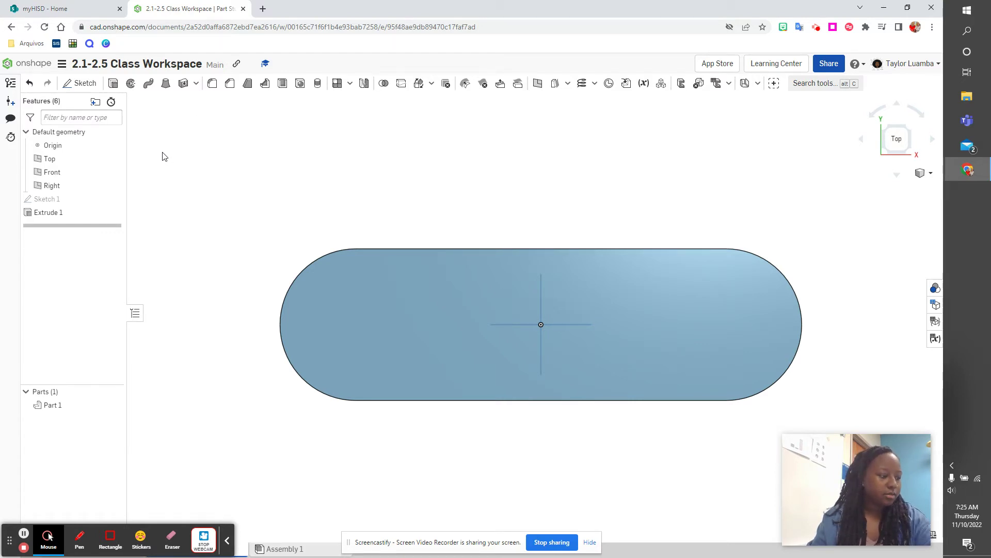
Start Sketch 2 on the deck's top face and draw a centre-point rectangle right of the origin.
click(94, 87)
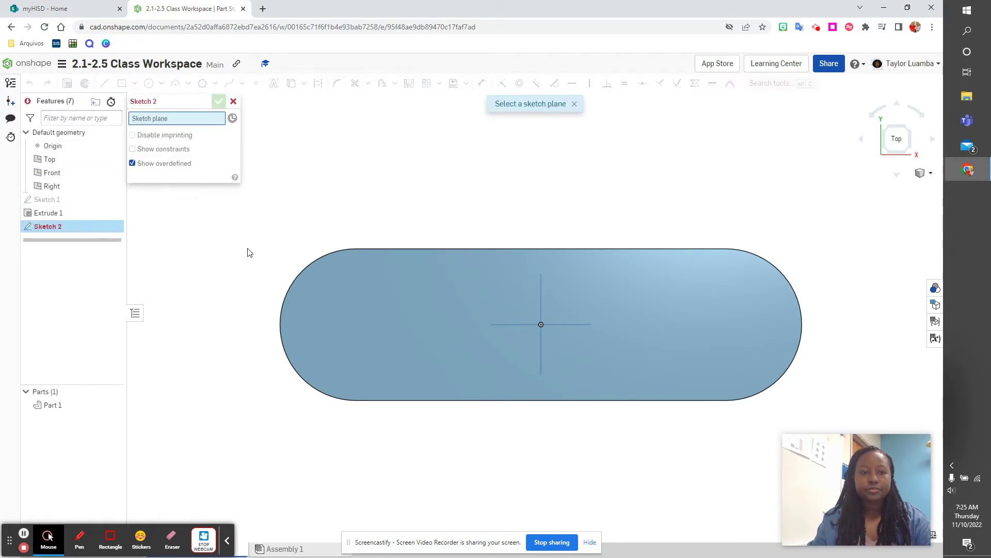
click(412, 349)
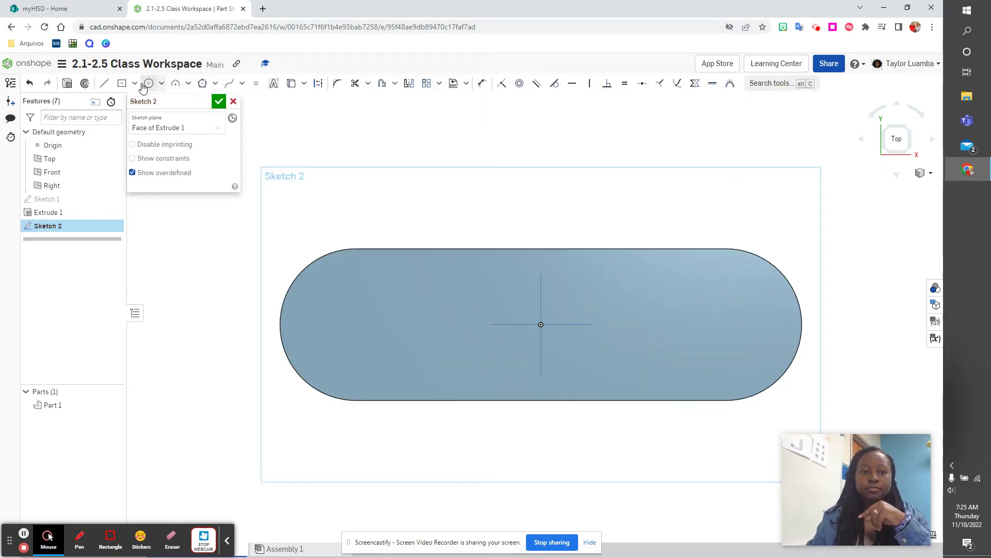
click(122, 84)
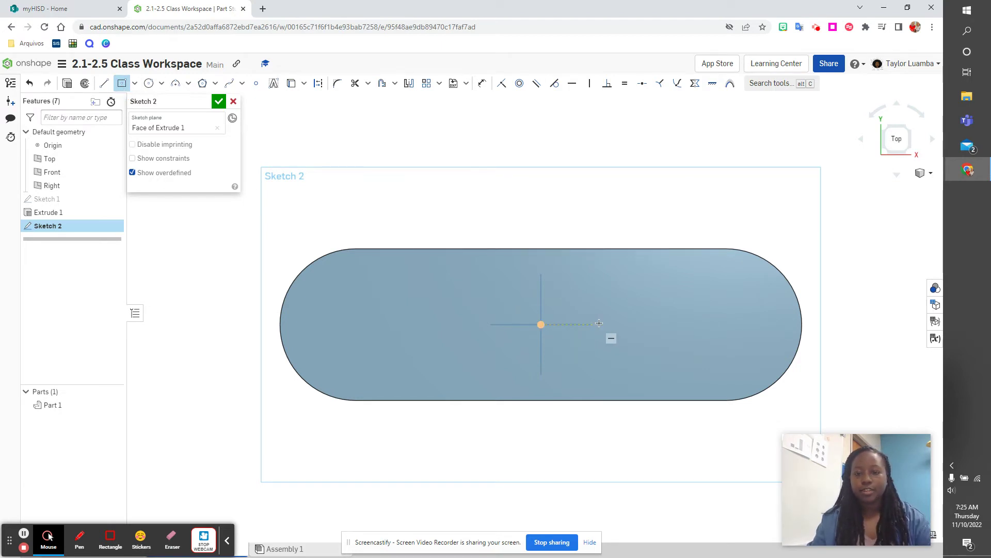
click(622, 325)
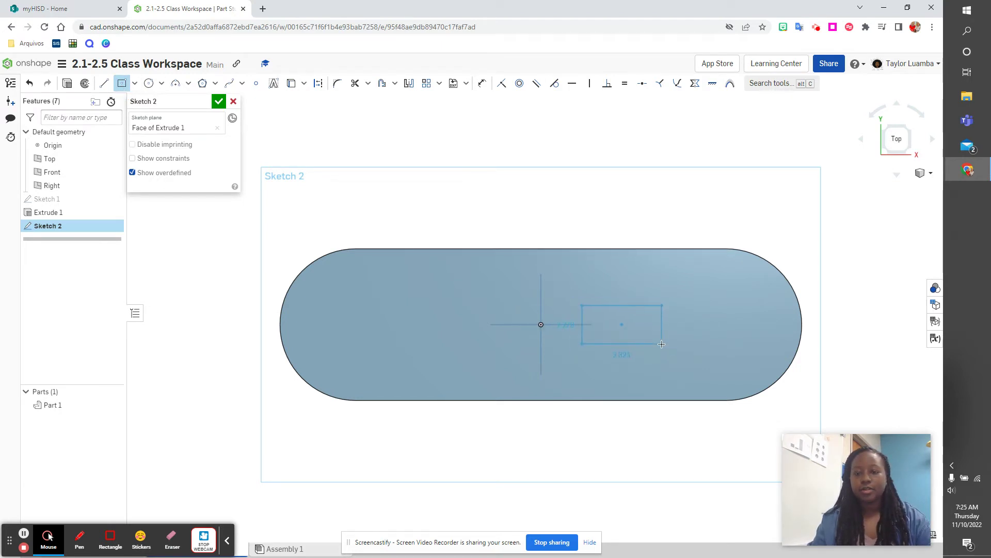
click(661, 343)
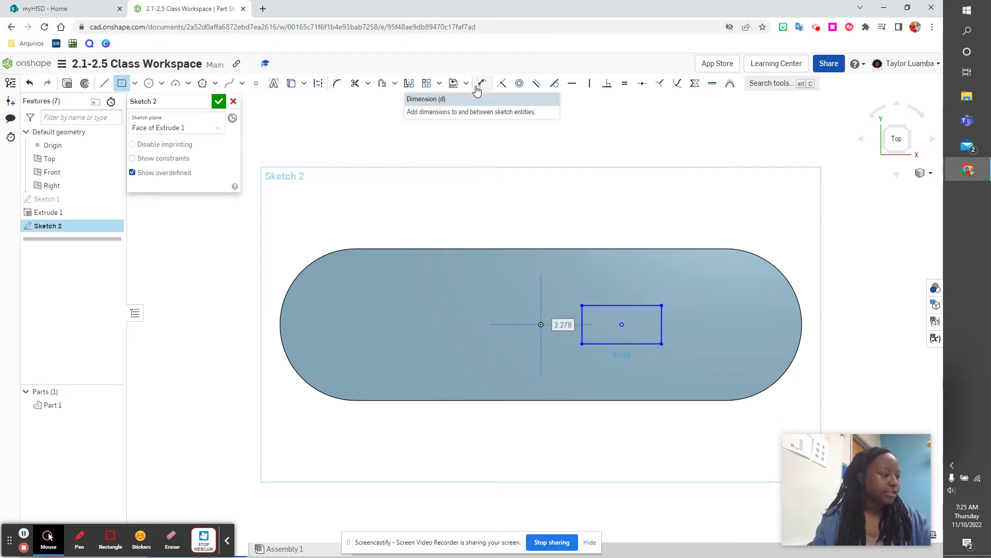
Dimension the small rectangle to 1.625 tall and 2.125 wide.
click(477, 89)
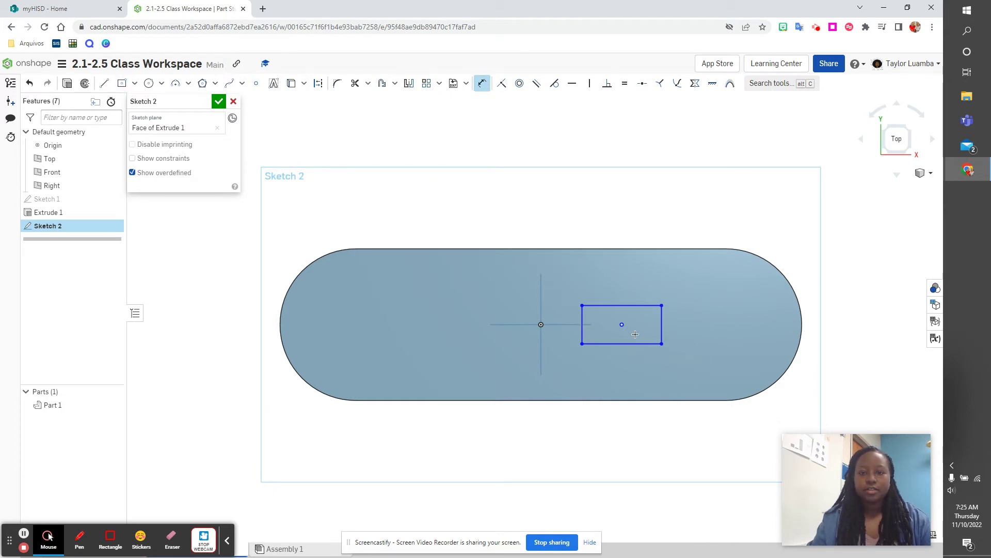
click(663, 326)
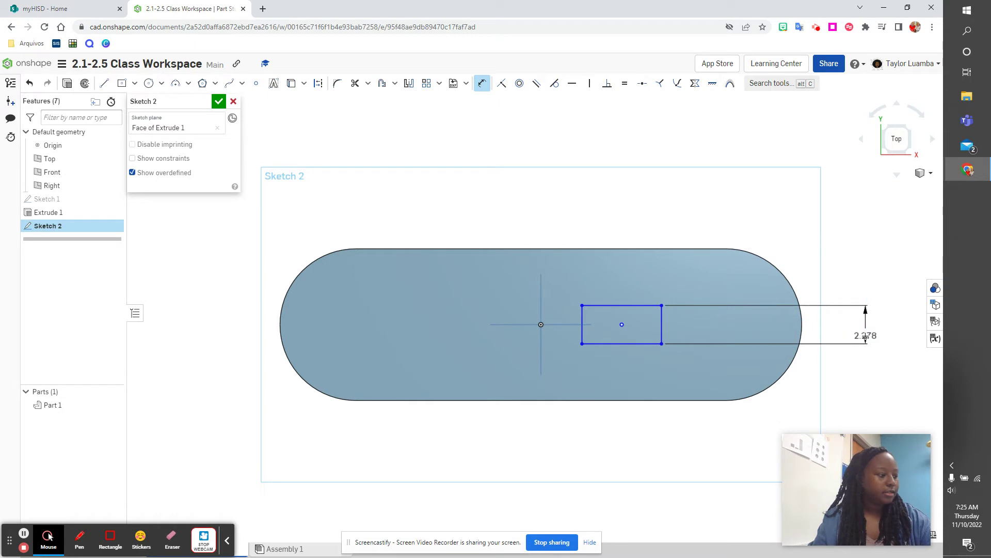
click(865, 336)
text(1.6)
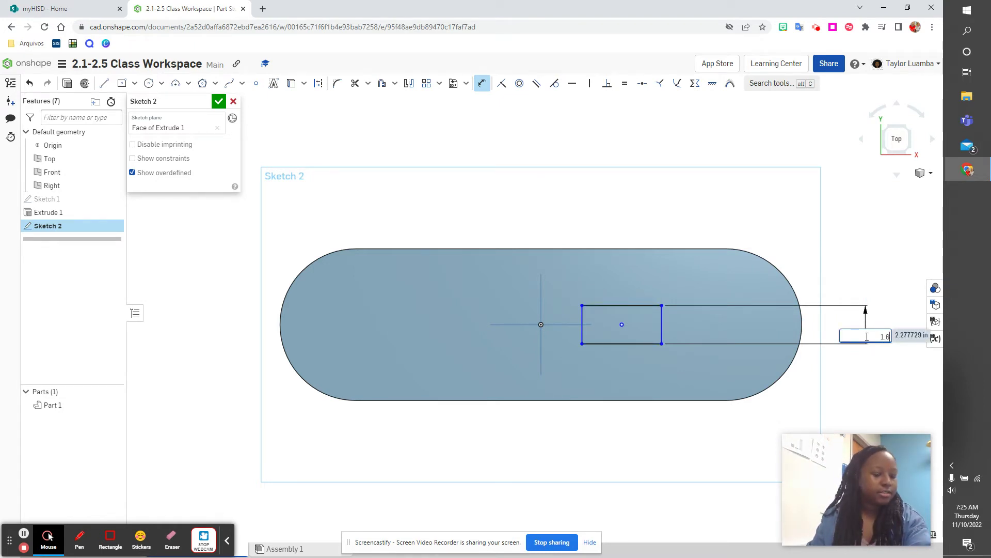
text(25)
key(Return)
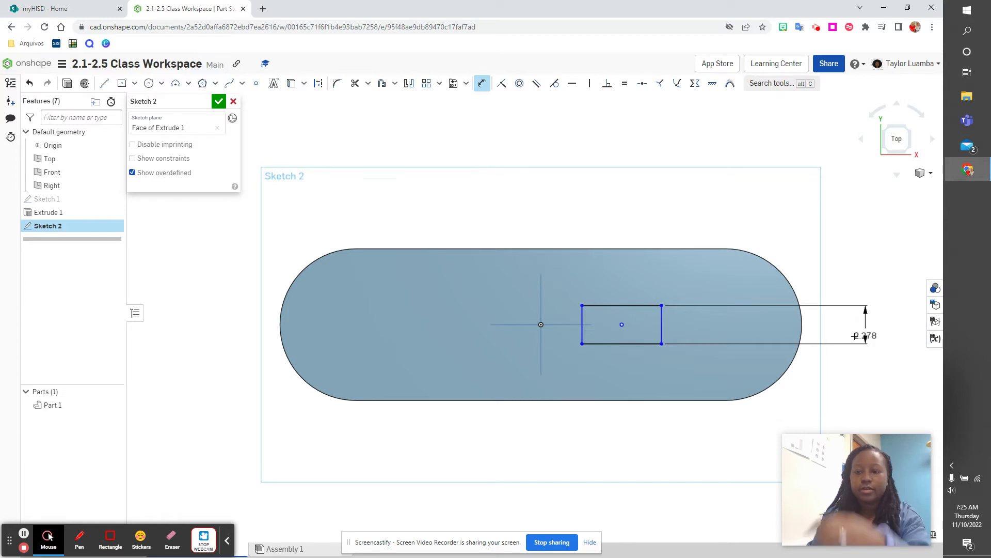
click(609, 312)
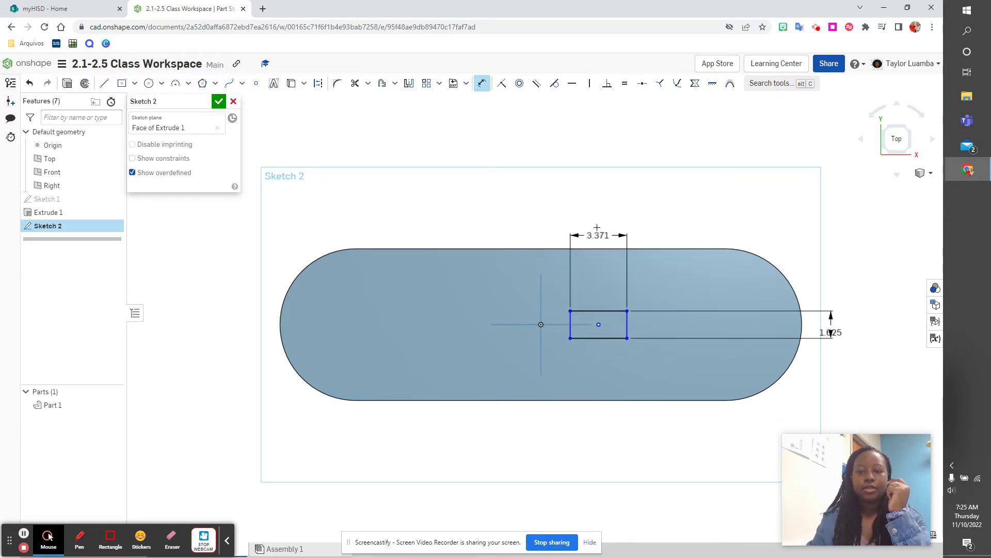
click(597, 221)
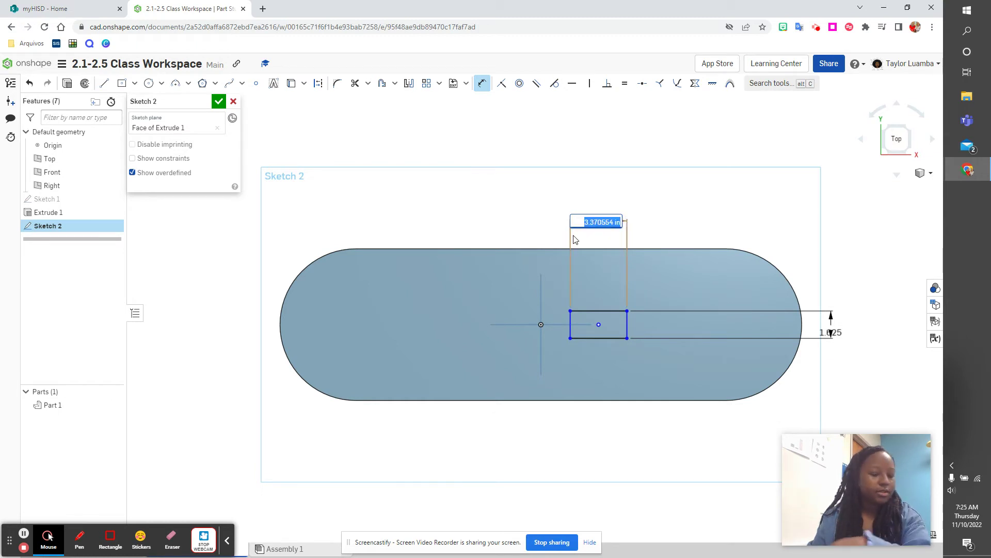
text(2)
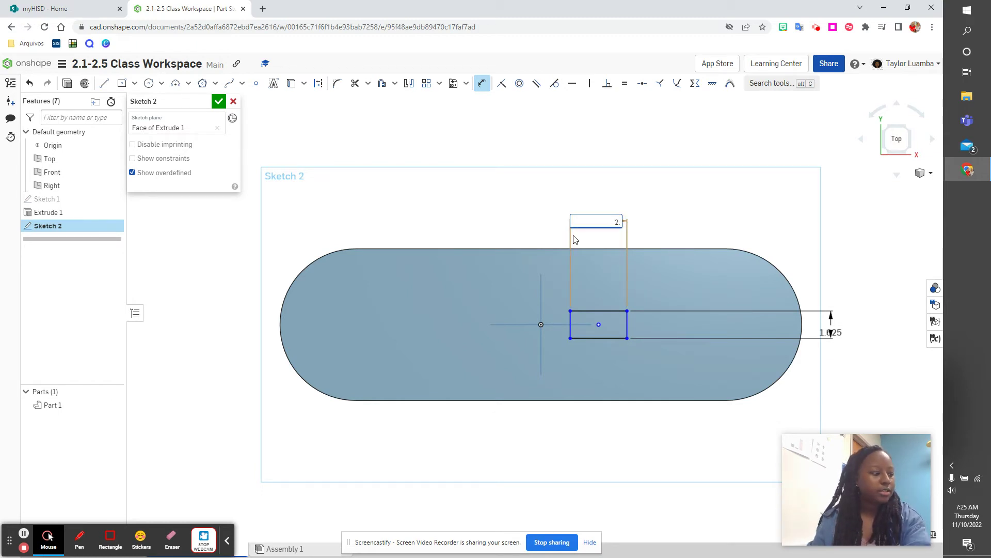
text(.125)
key(Return)
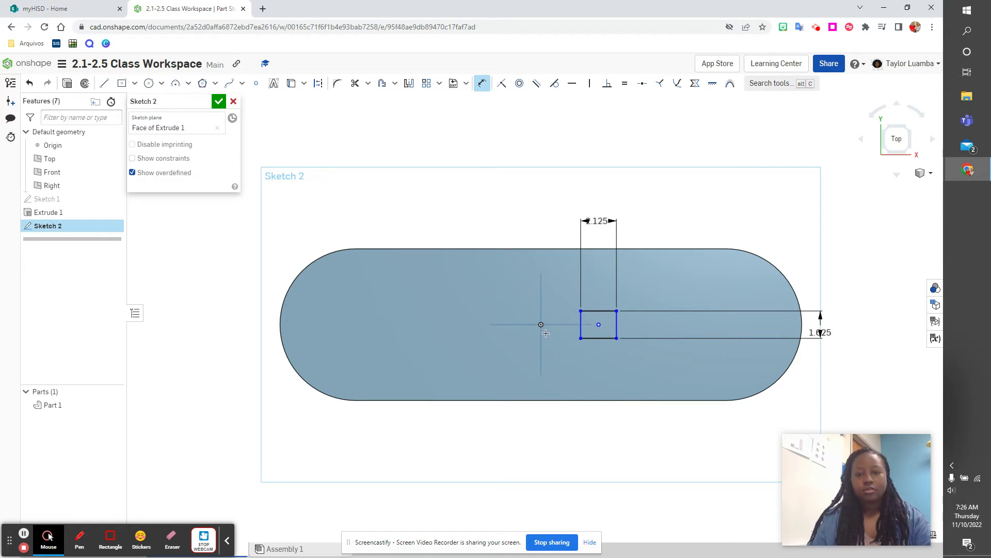
Set the rectangle's centre 8 in to the right of the origin.
click(542, 325)
click(598, 325)
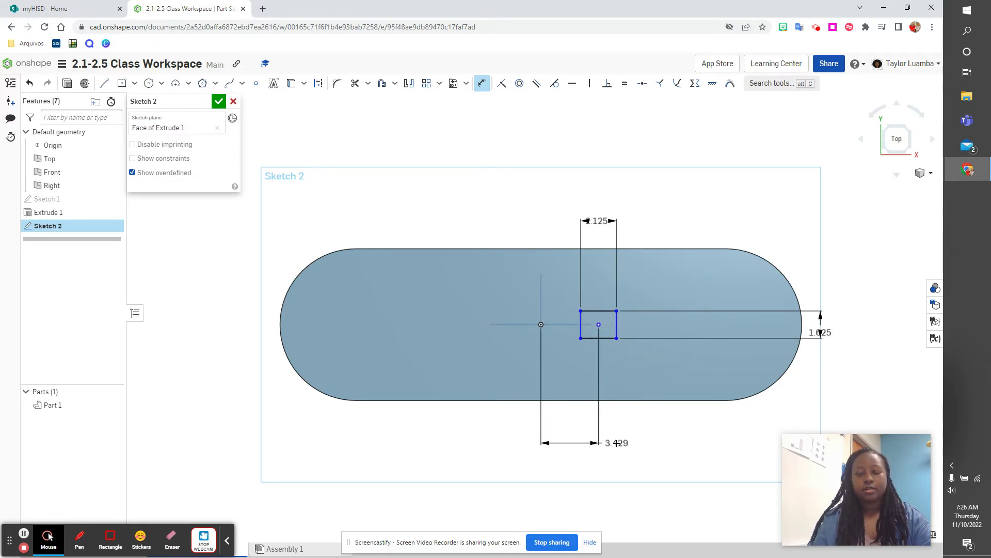
click(618, 444)
text(8)
key(Return)
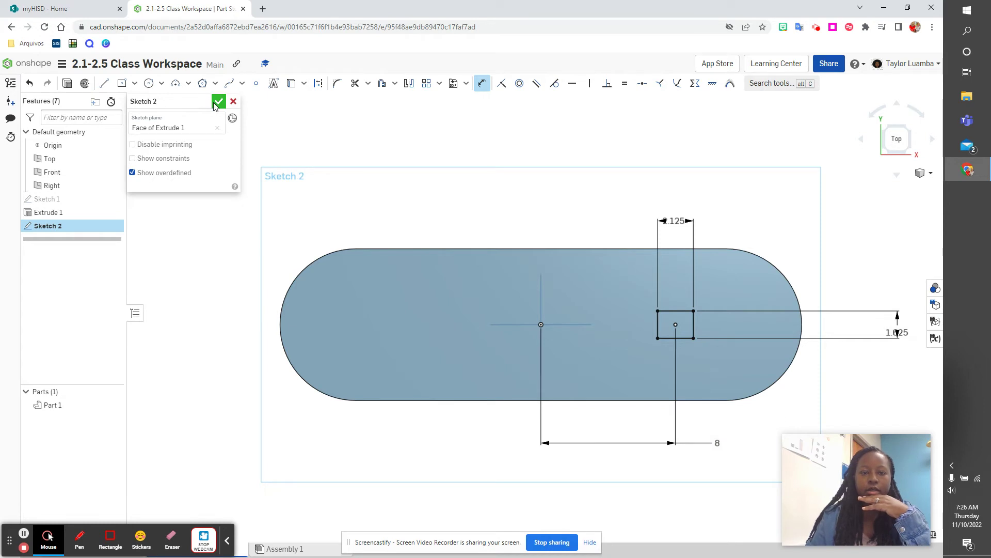
Mirror the small rectangle's four edges across the vertical centre line to the left side.
click(409, 83)
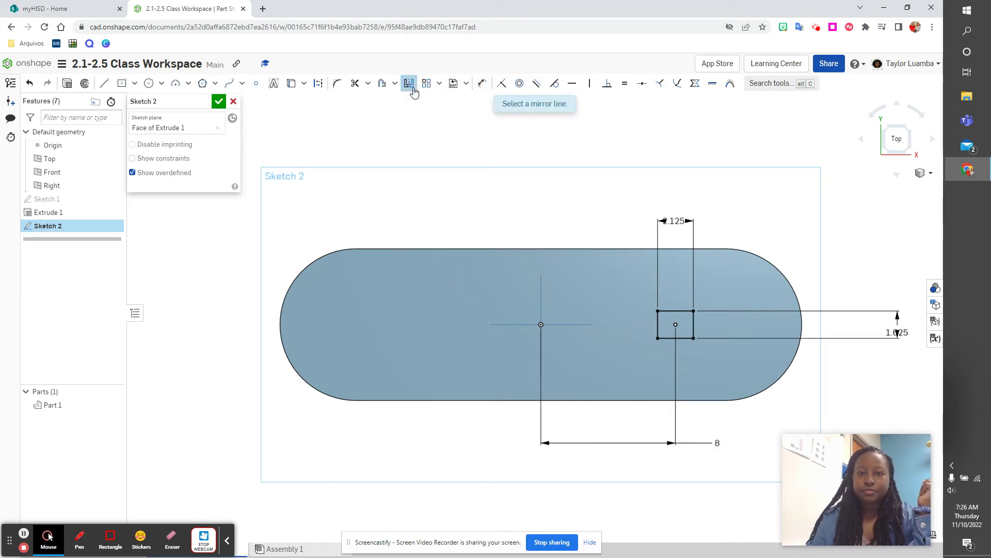
click(541, 289)
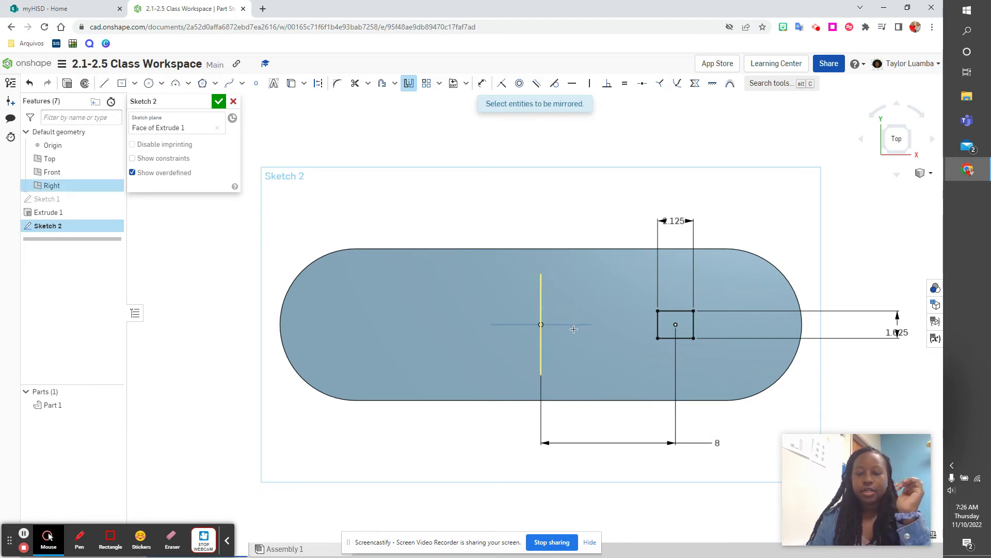
click(677, 312)
click(694, 325)
click(685, 338)
click(659, 324)
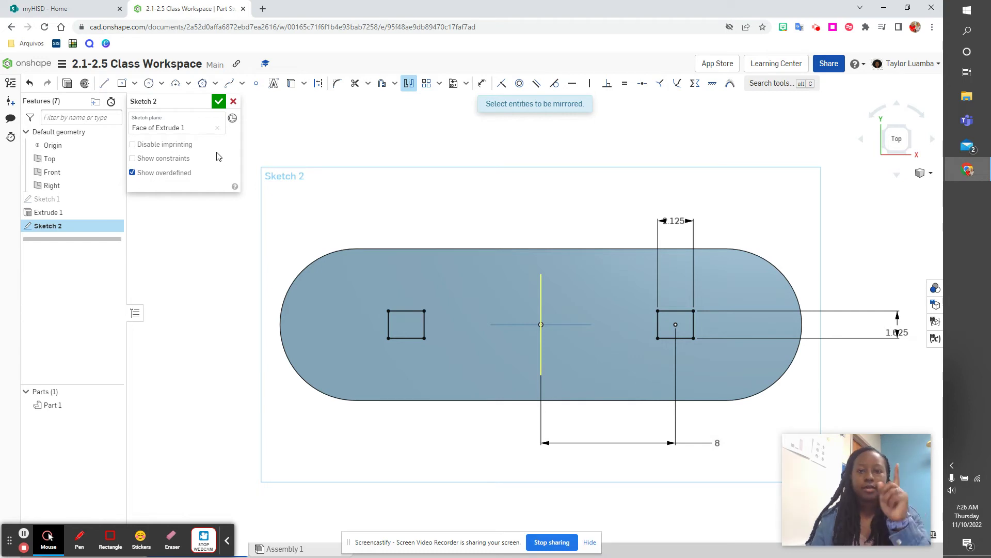
Accept Sketch 2.
click(776, 89)
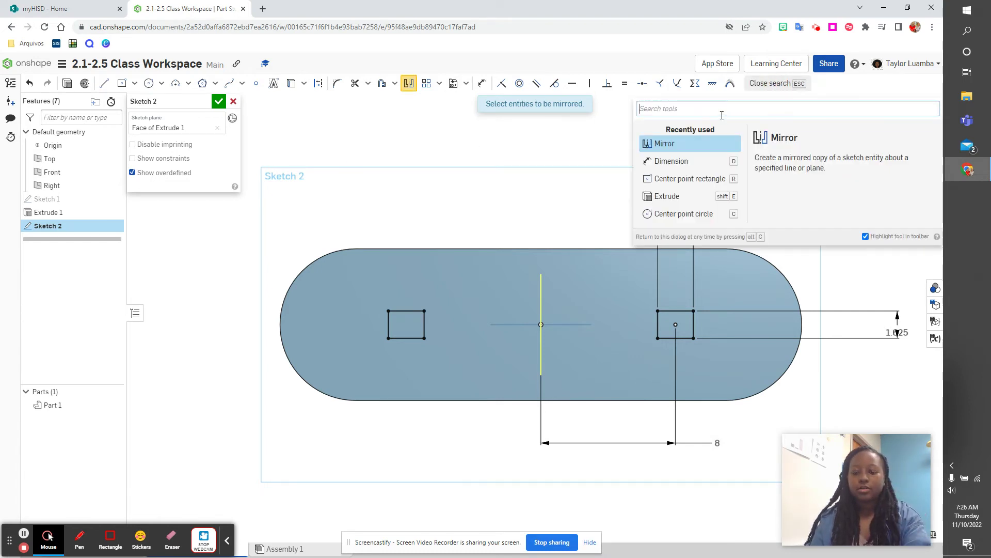
text(hole)
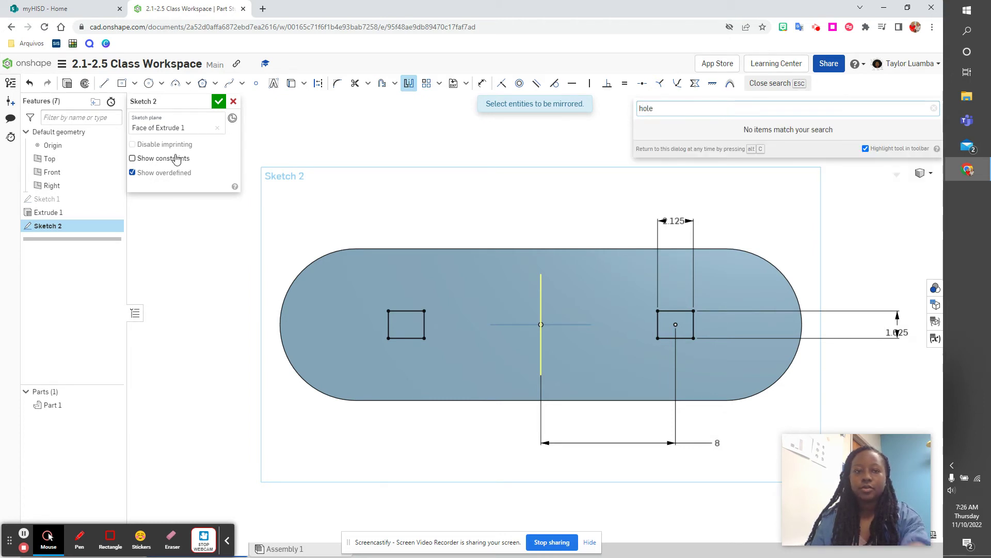
click(220, 103)
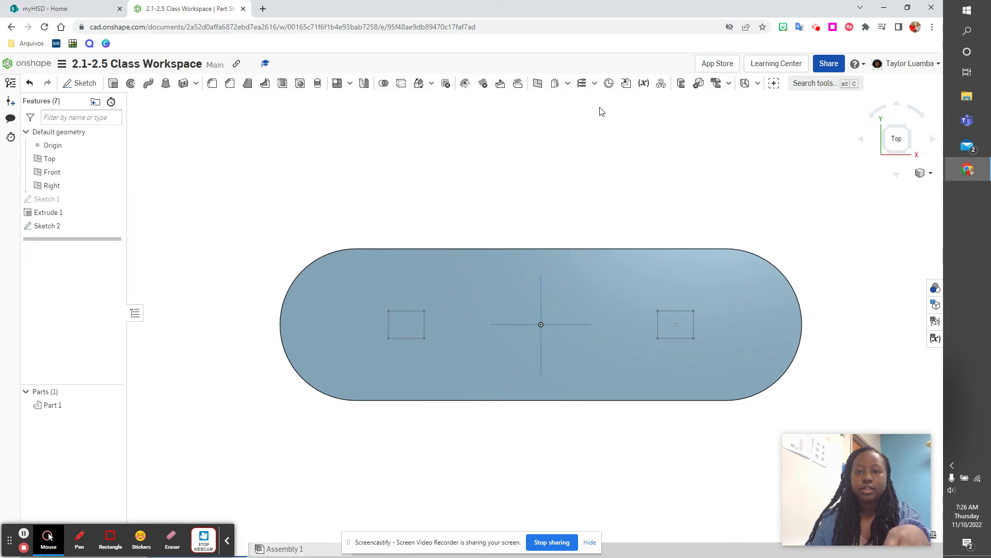
Cut #10 countersunk through-holes at all eight corners of the two rectangles.
click(804, 83)
text(hol)
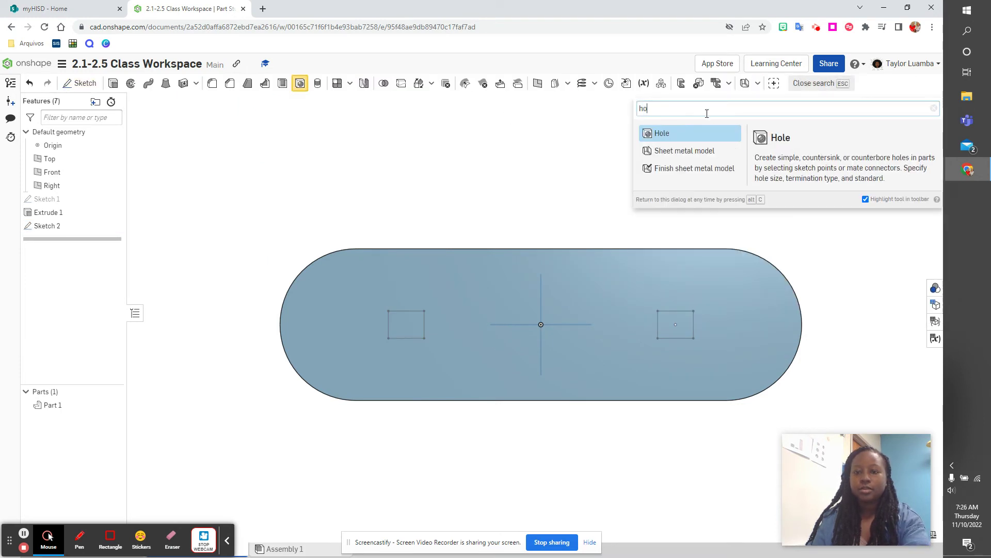
click(693, 135)
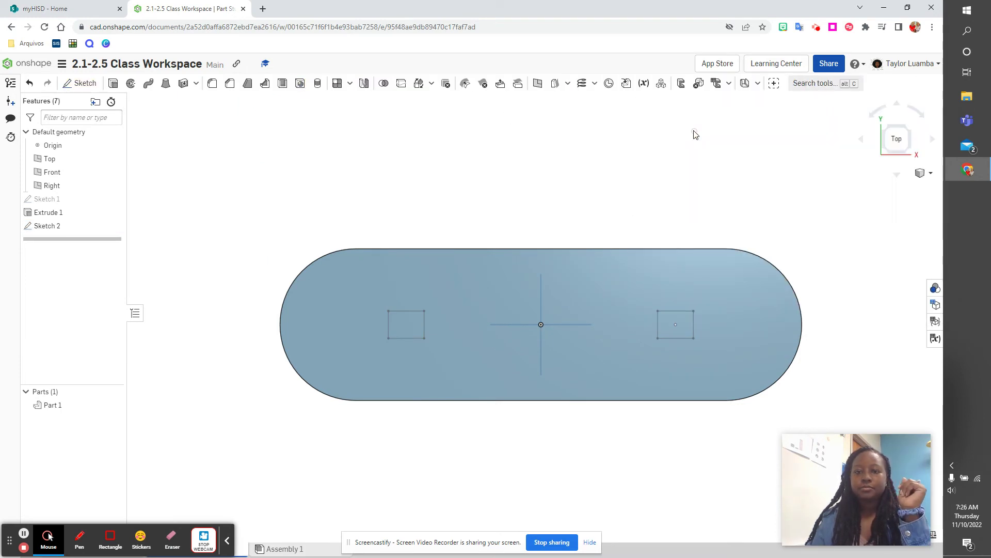
click(389, 311)
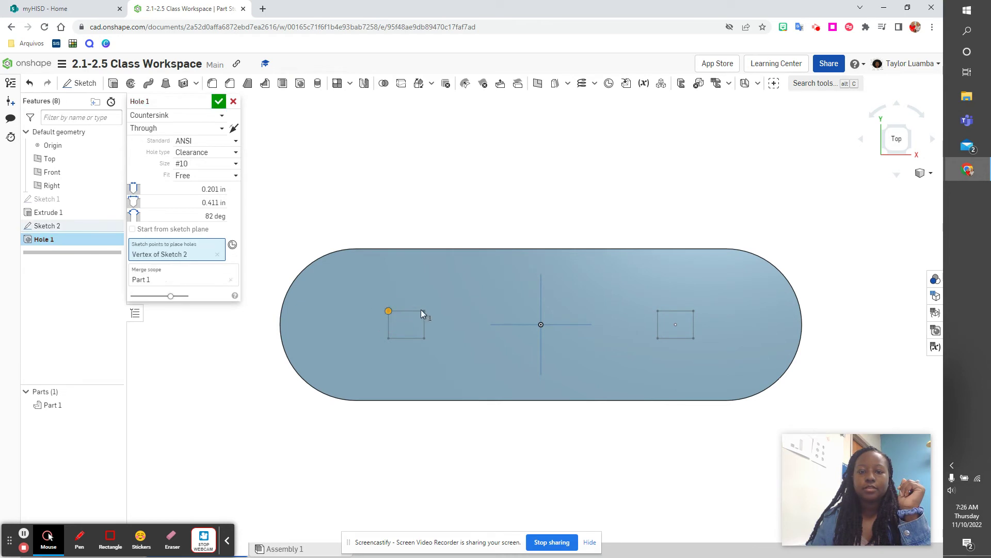
click(423, 311)
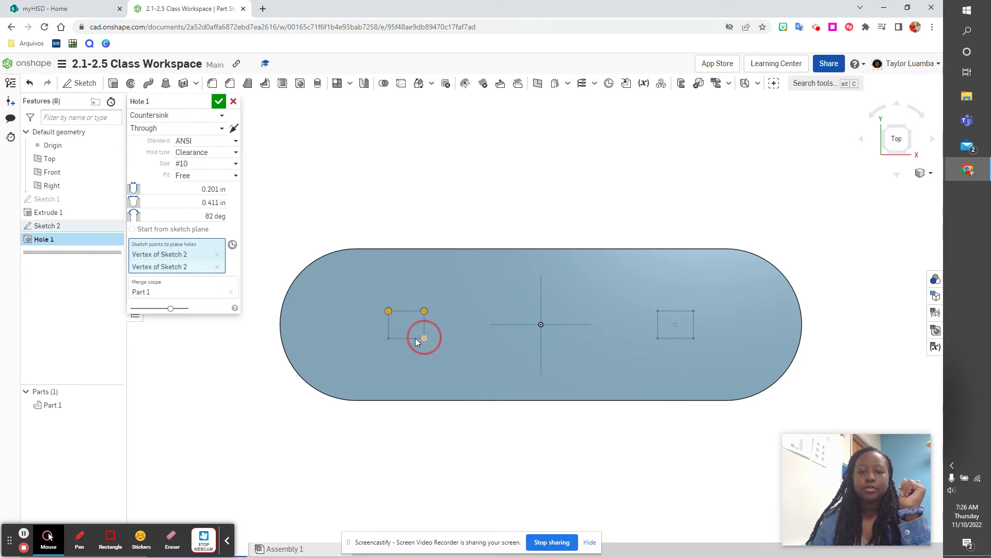
click(424, 338)
click(389, 338)
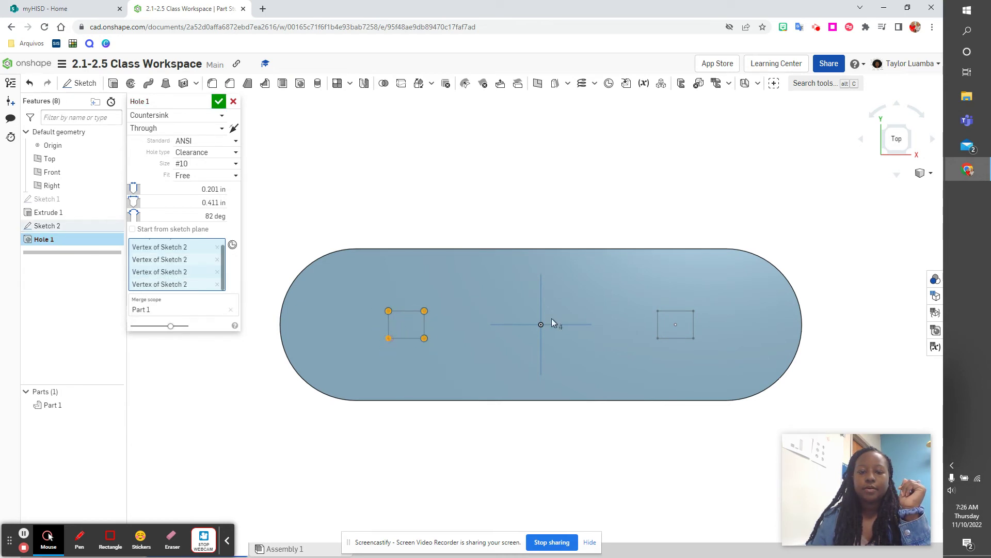
click(658, 311)
click(693, 338)
click(659, 339)
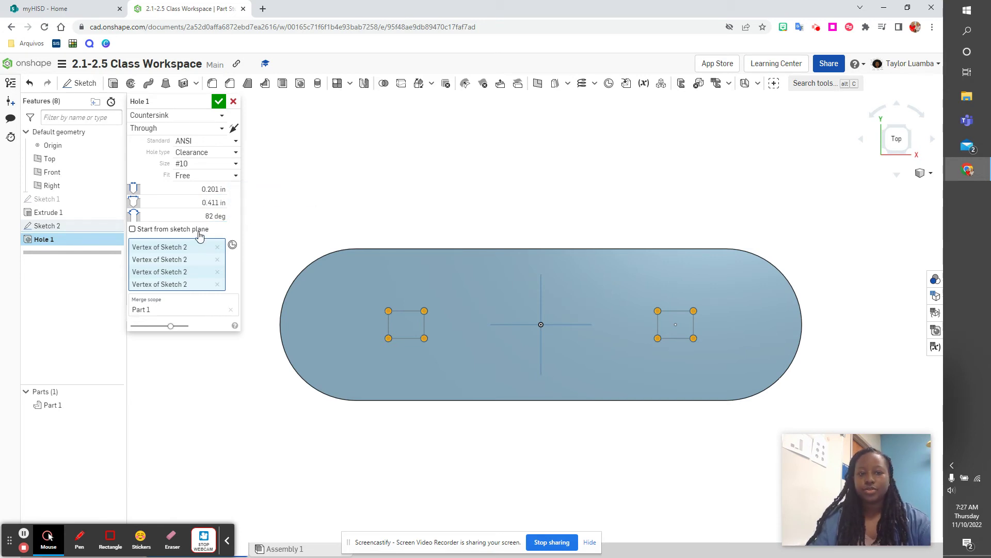
click(219, 103)
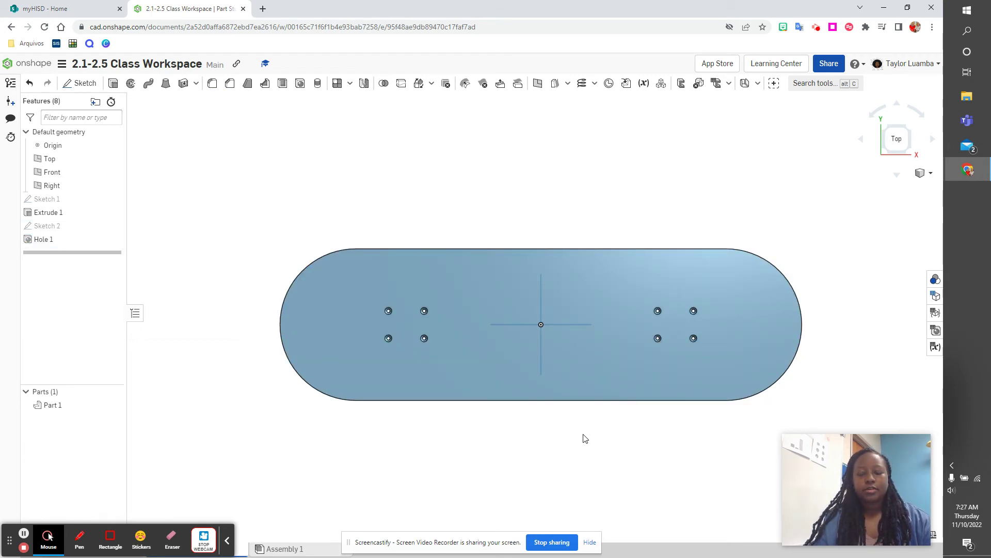
Apply a 0.125 in fillet to the deck's top and bottom outer edges.
right_drag(585, 439, 588, 375)
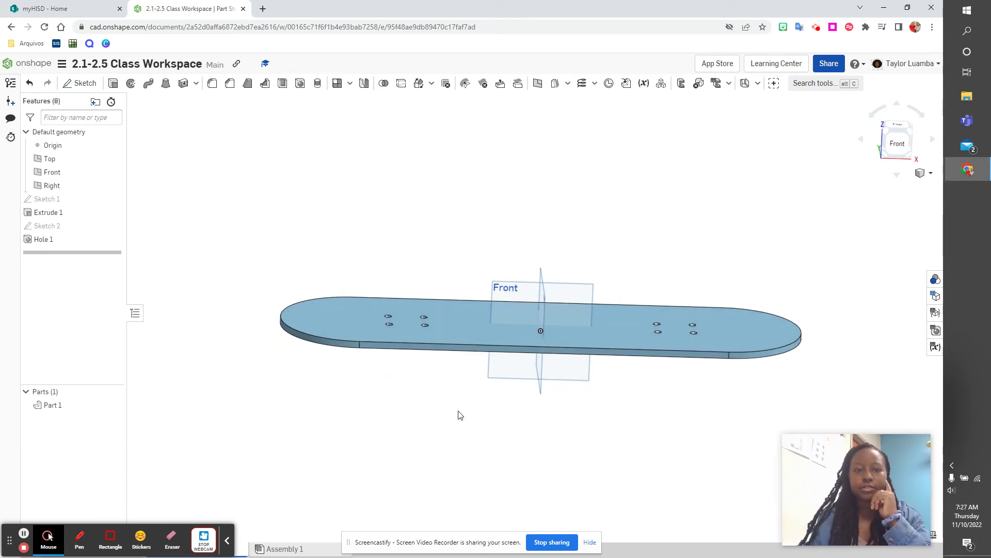
click(837, 83)
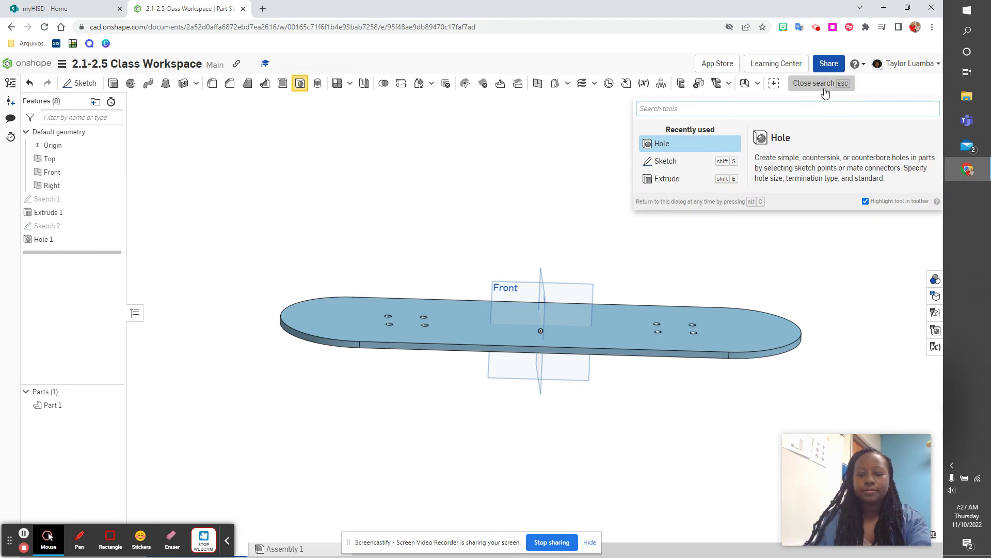
text(fil)
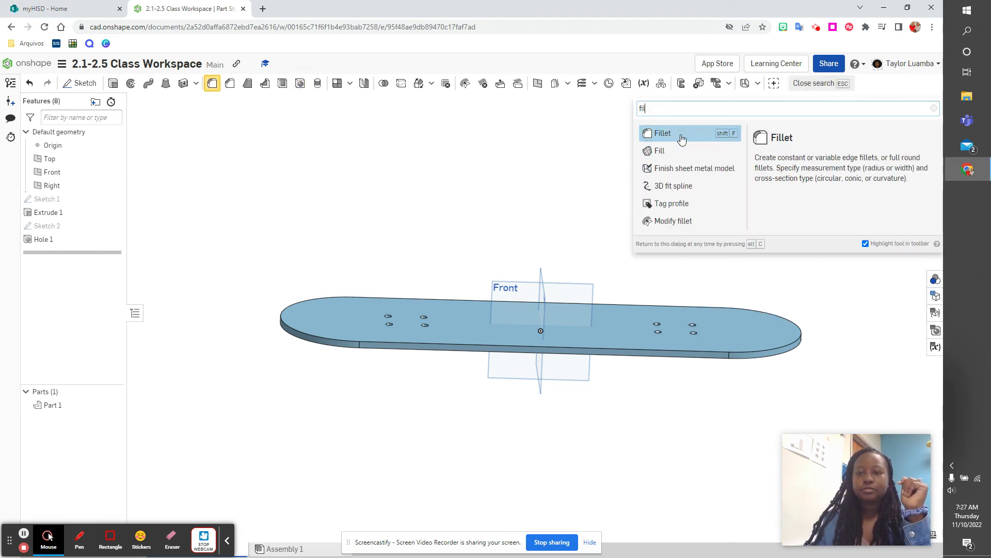
click(682, 135)
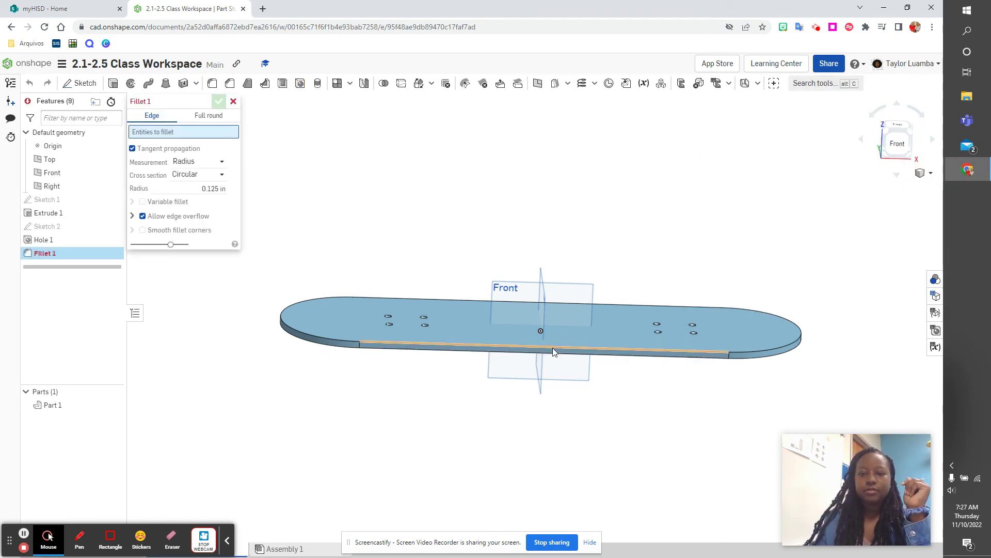
click(552, 347)
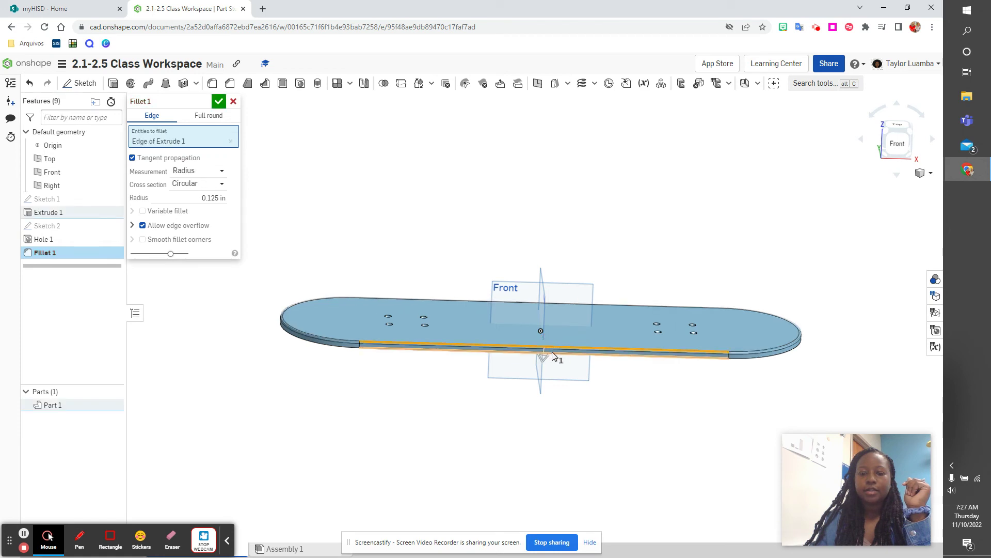
click(553, 356)
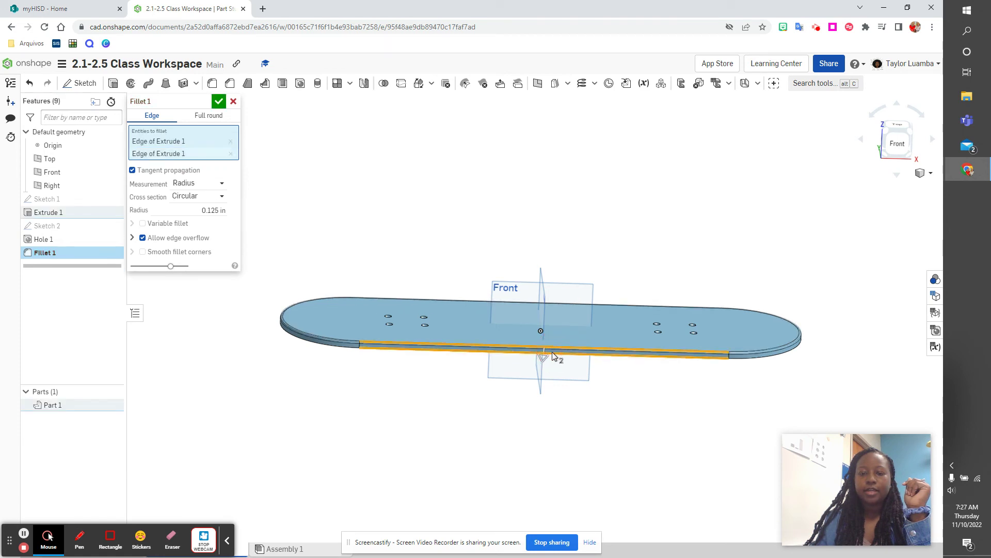
click(219, 101)
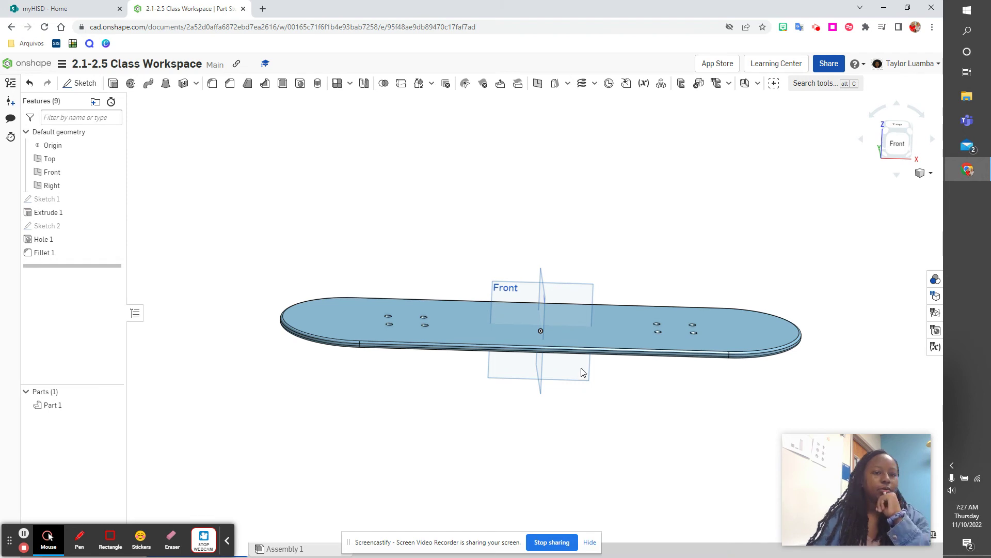
right_click(41, 254)
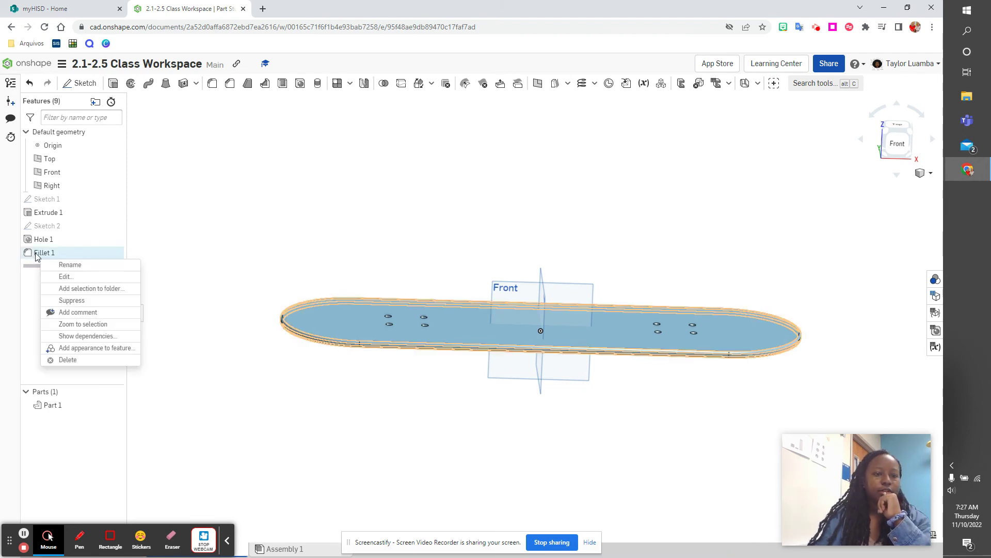
click(100, 277)
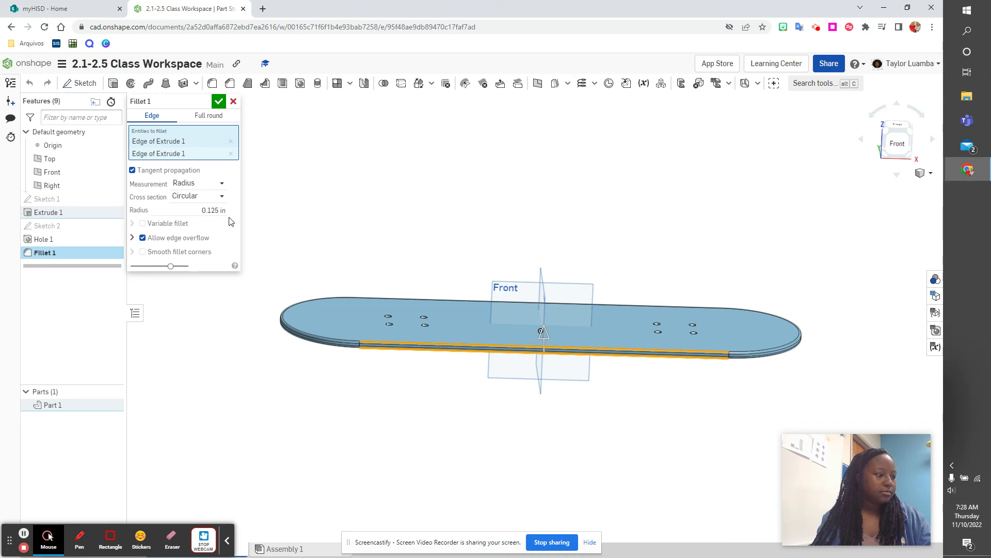
click(219, 101)
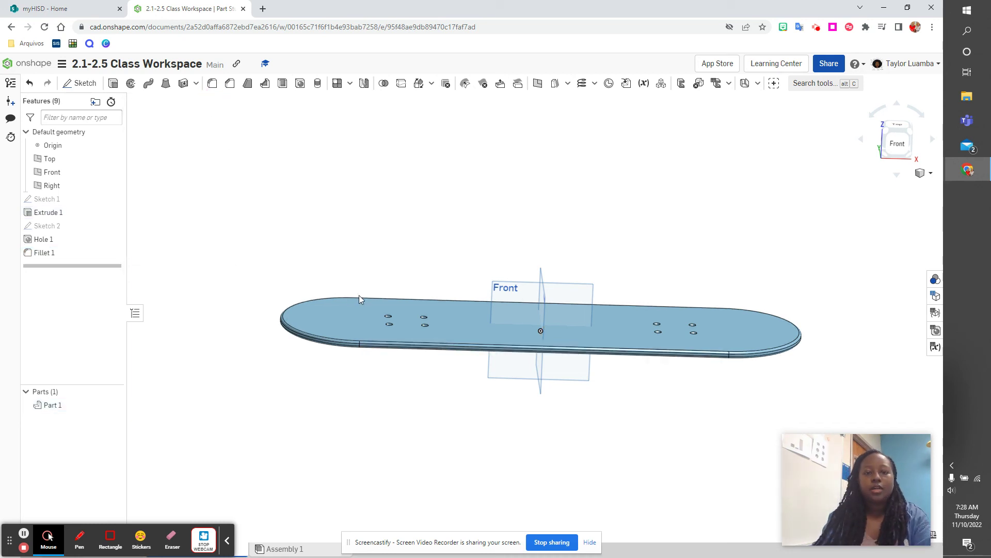
Change Part 1's appearance to pale gold F5D578 and confirm it.
right_click(351, 331)
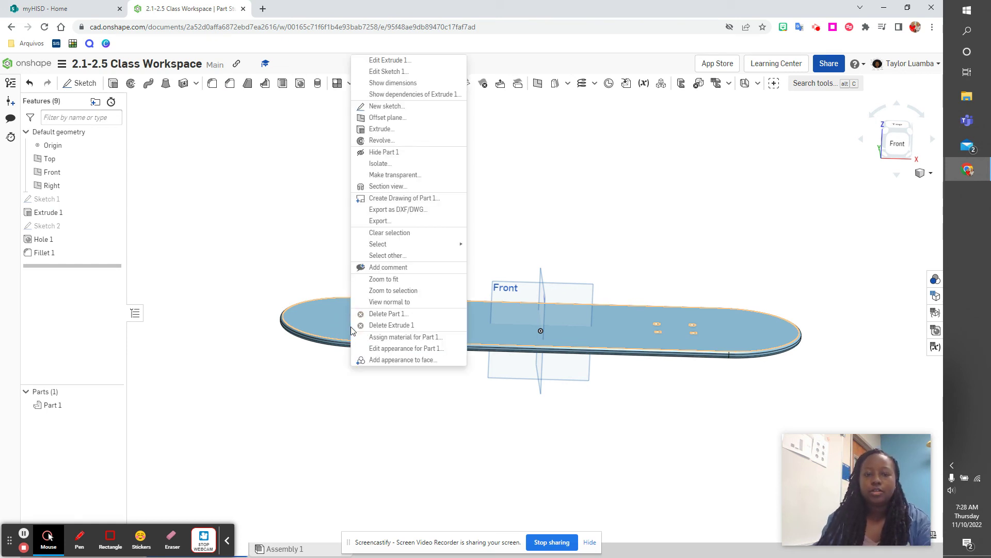
click(374, 350)
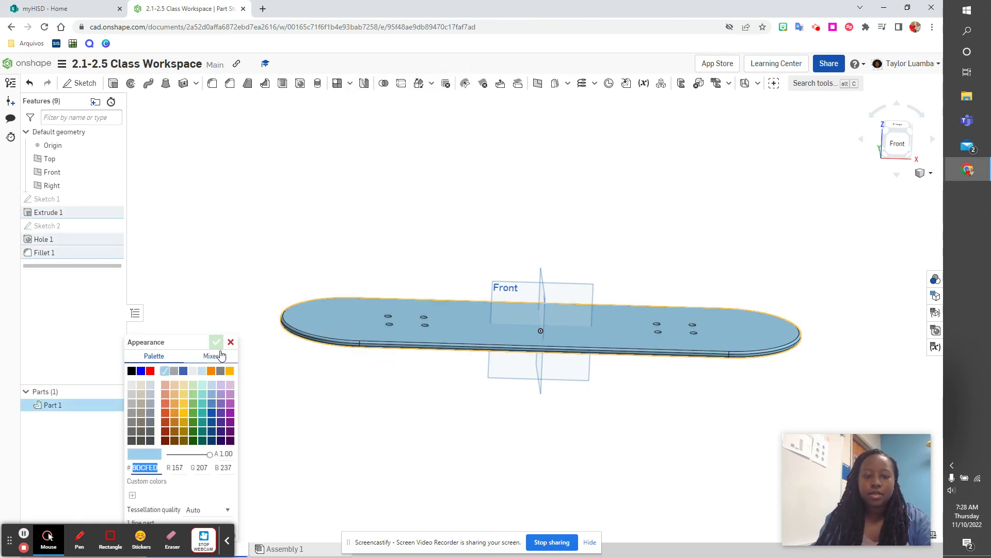
click(185, 406)
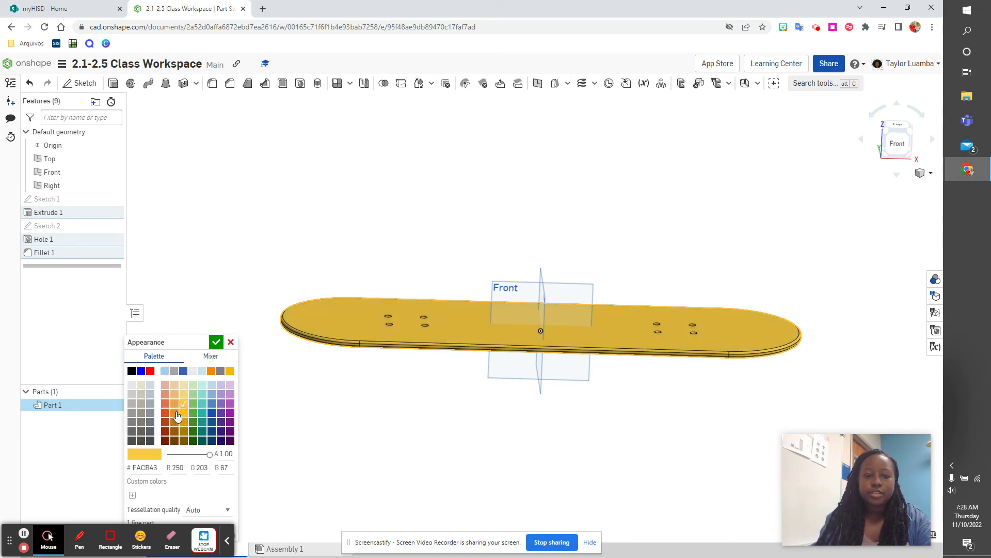
click(185, 413)
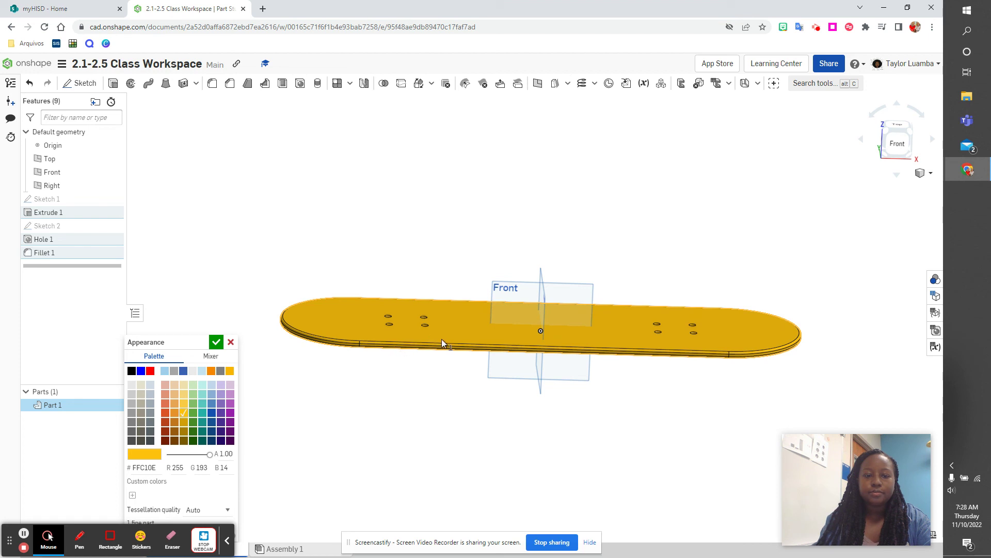
click(183, 394)
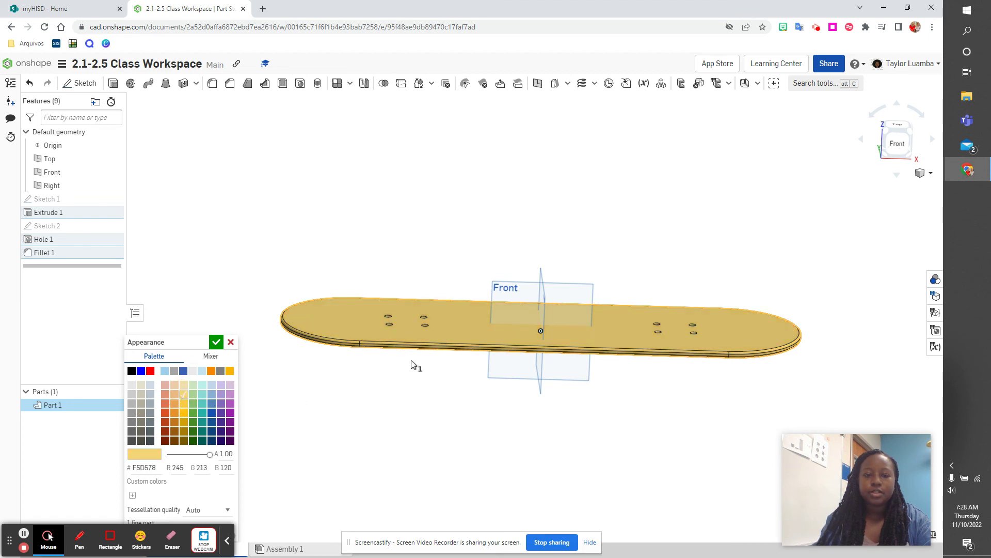
middle_drag(465, 386, 453, 443)
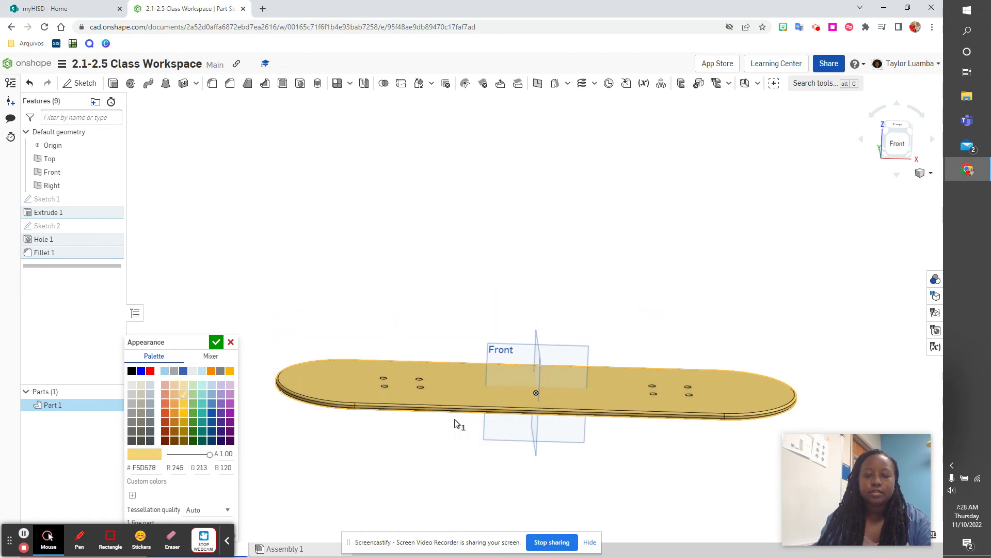
right_drag(454, 422, 454, 466)
click(216, 342)
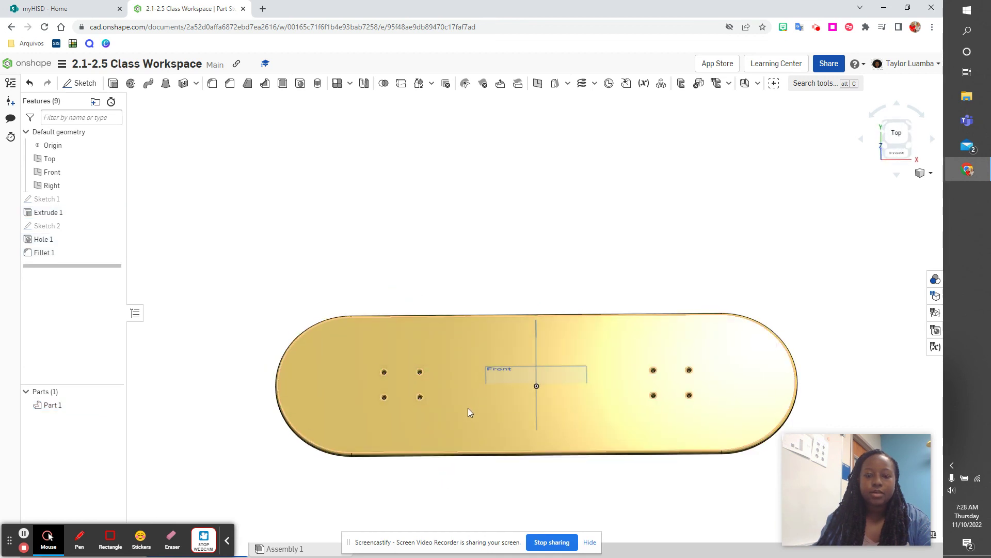
Assign Maple, Hard from the Onshape Material Library to Part 1, found by searching 'map'.
right_click(468, 408)
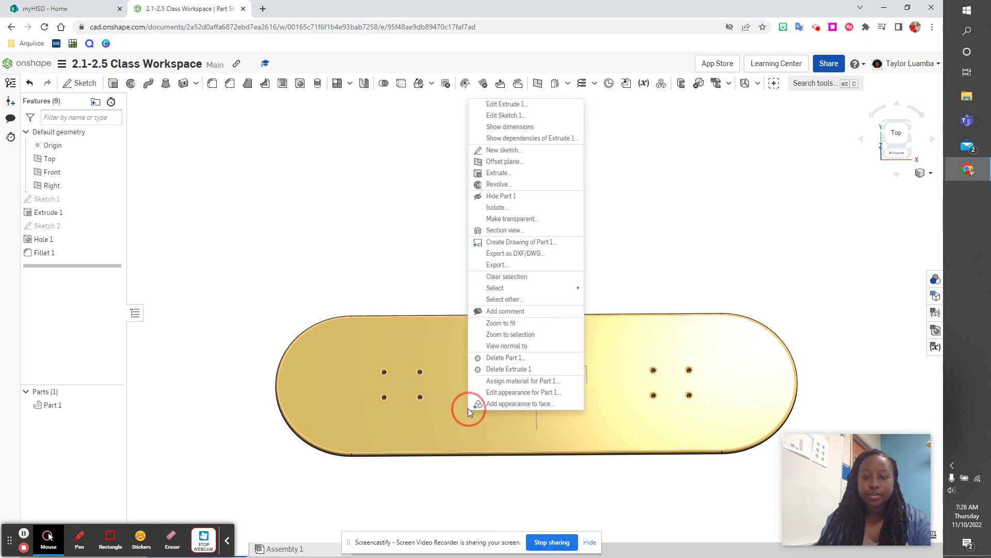
click(516, 381)
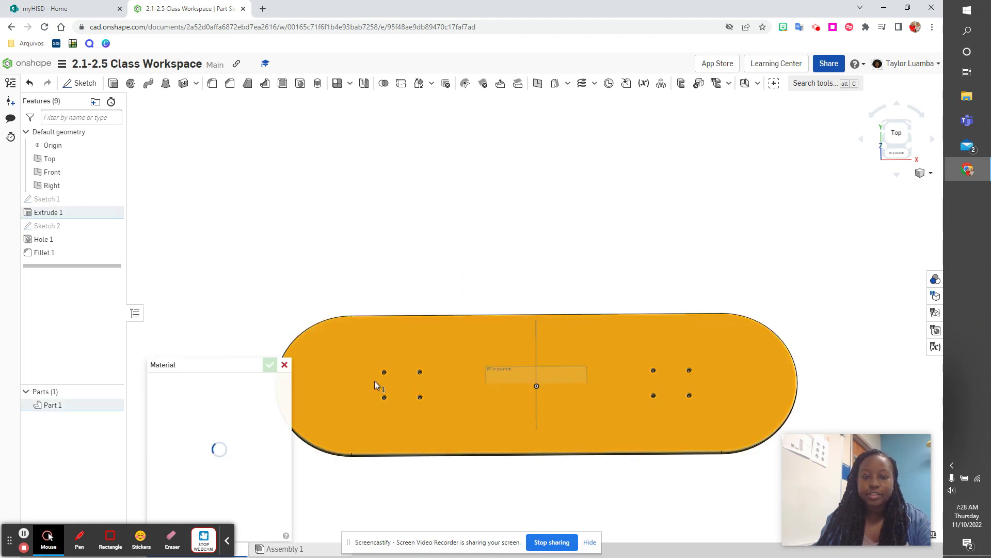
click(216, 401)
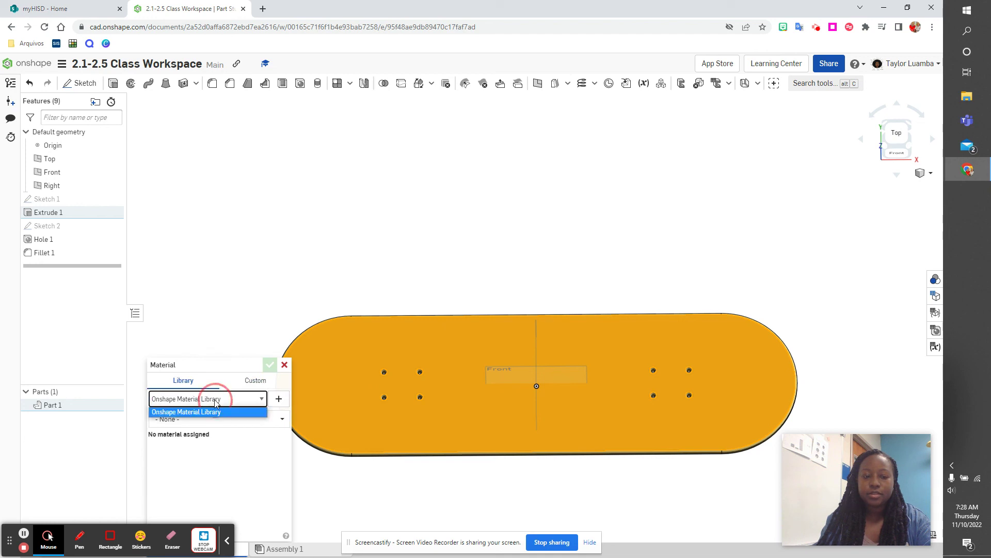
click(199, 419)
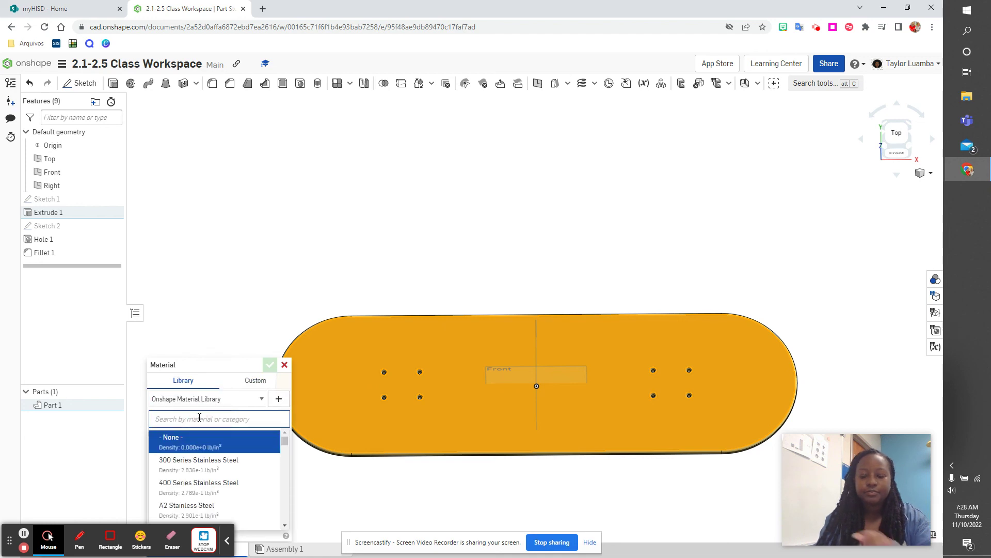
text(ma)
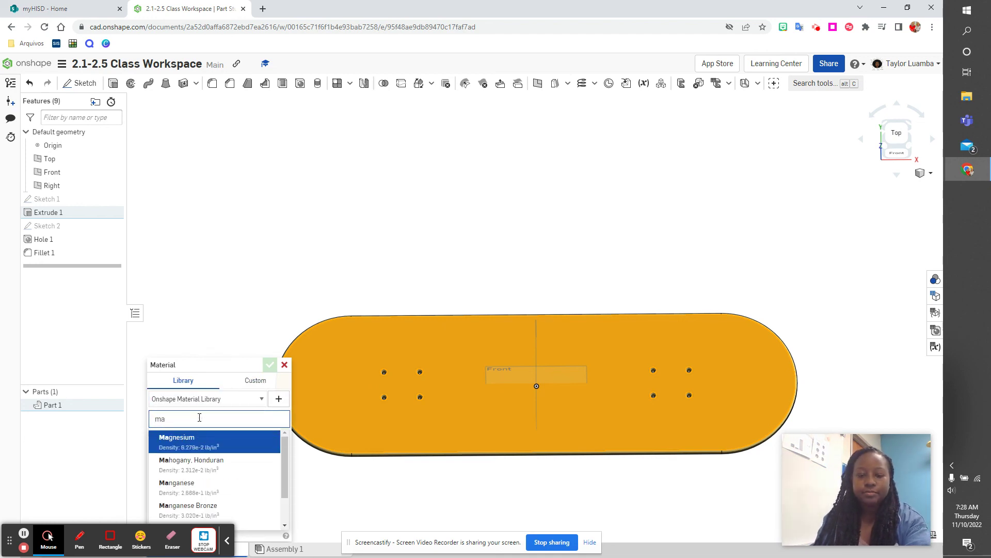
text(pl)
click(210, 440)
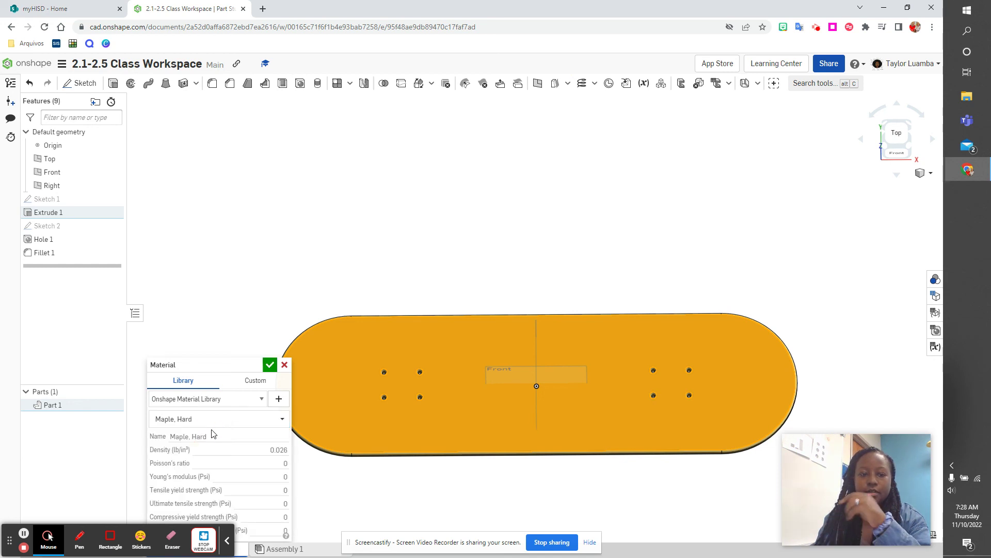
click(269, 365)
drag(806, 477, 194, 167)
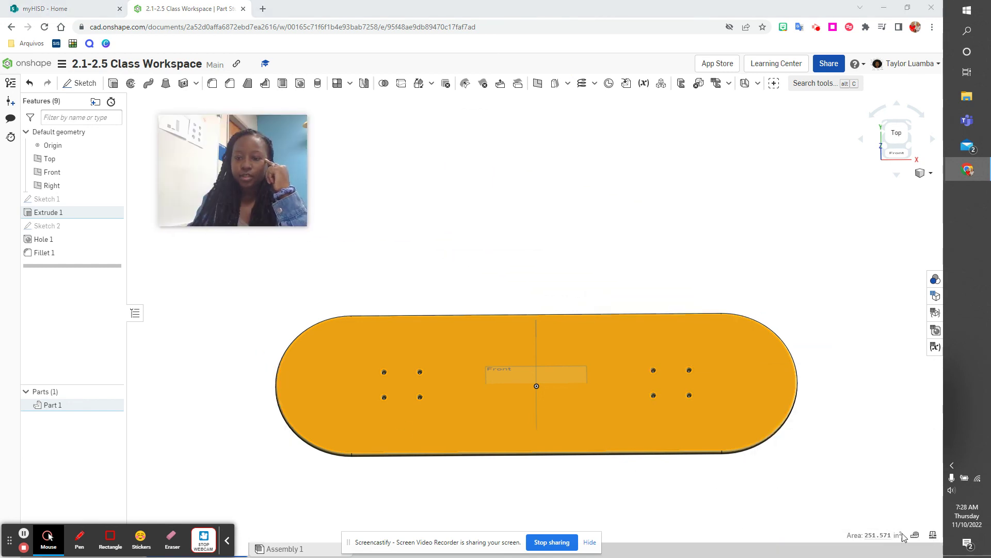
click(932, 538)
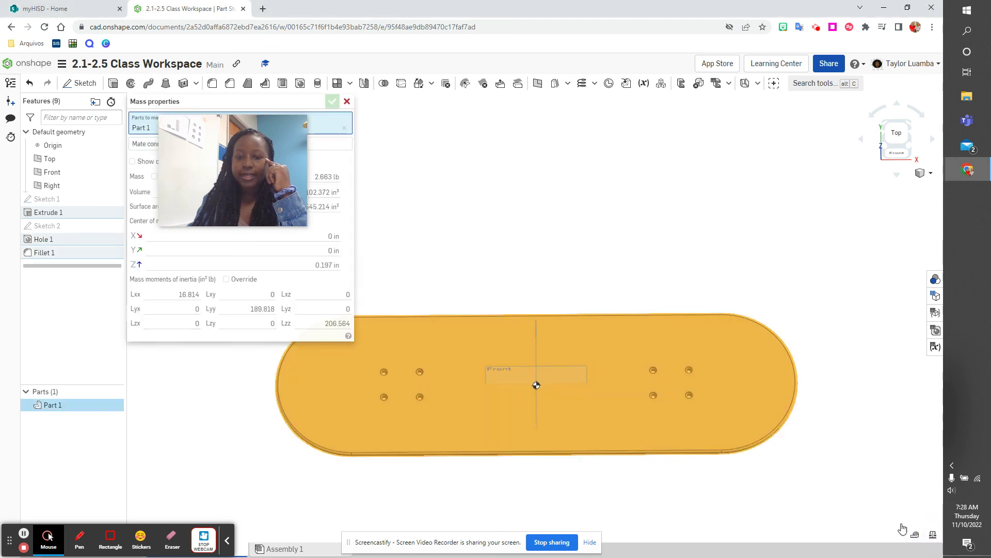
mouse_move(200, 141)
drag(280, 153, 542, 155)
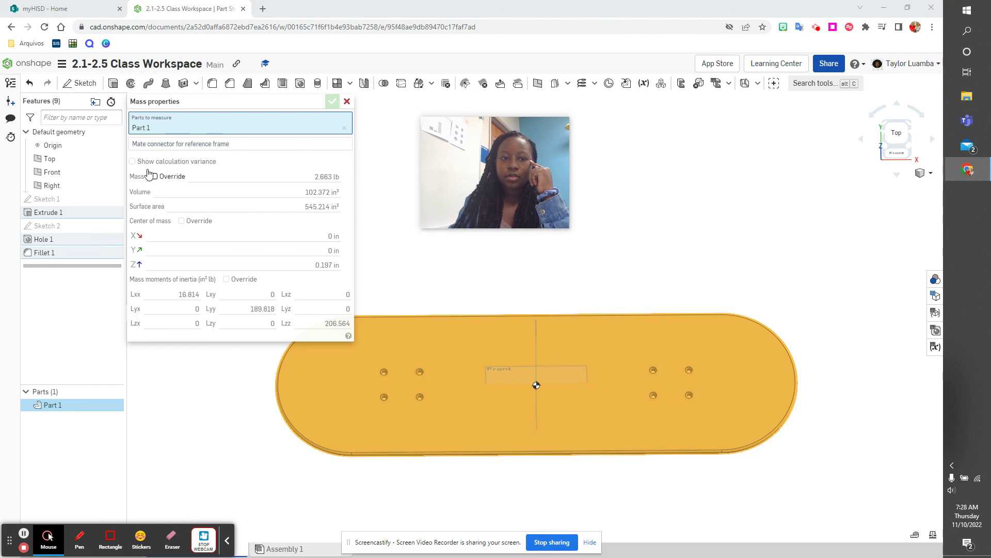
mouse_move(326, 184)
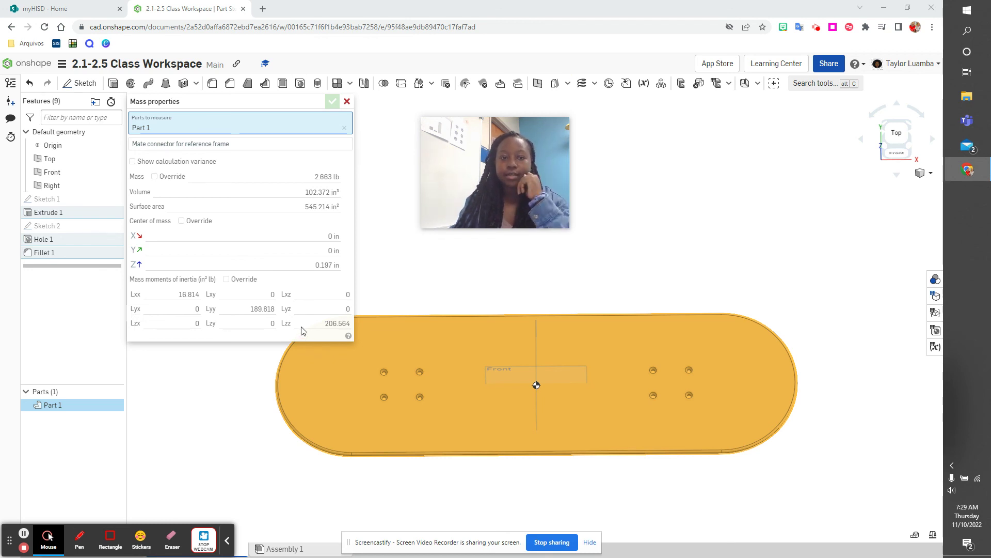
click(347, 102)
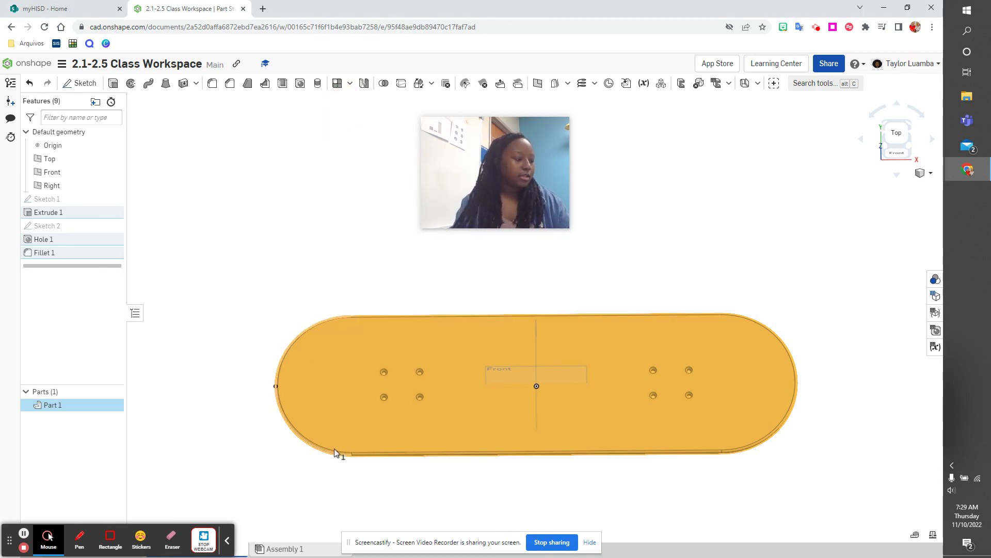